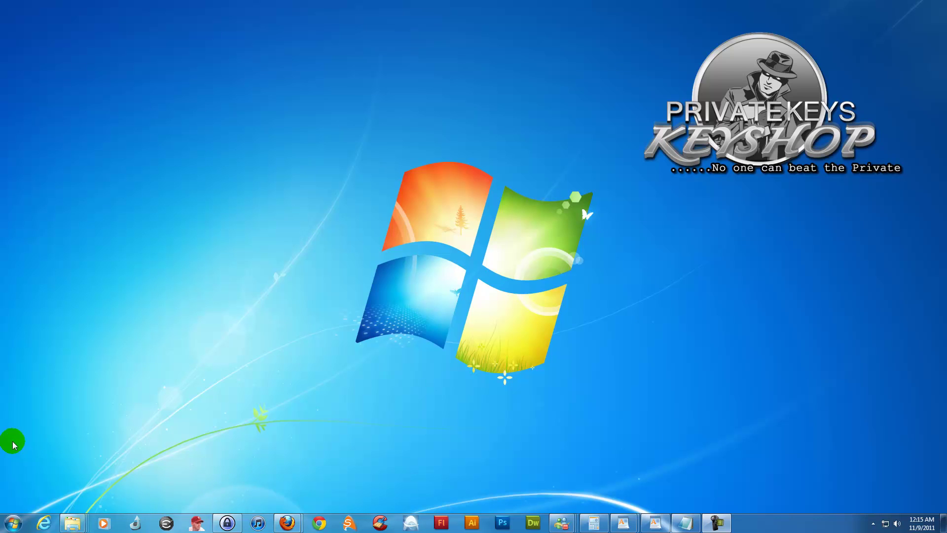
- Start Steam from the Start menu, close the Update News window, and open the Games menu
click(12, 526)
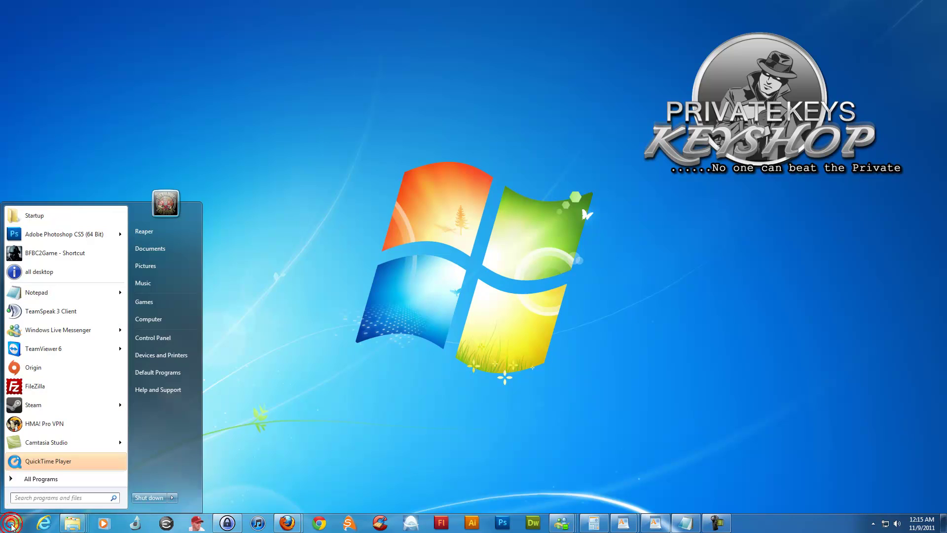
click(46, 407)
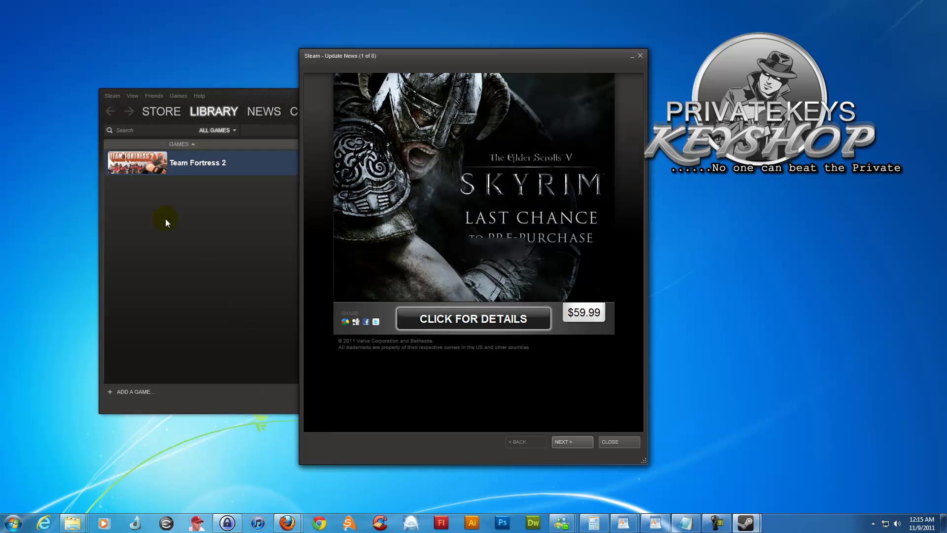
click(640, 56)
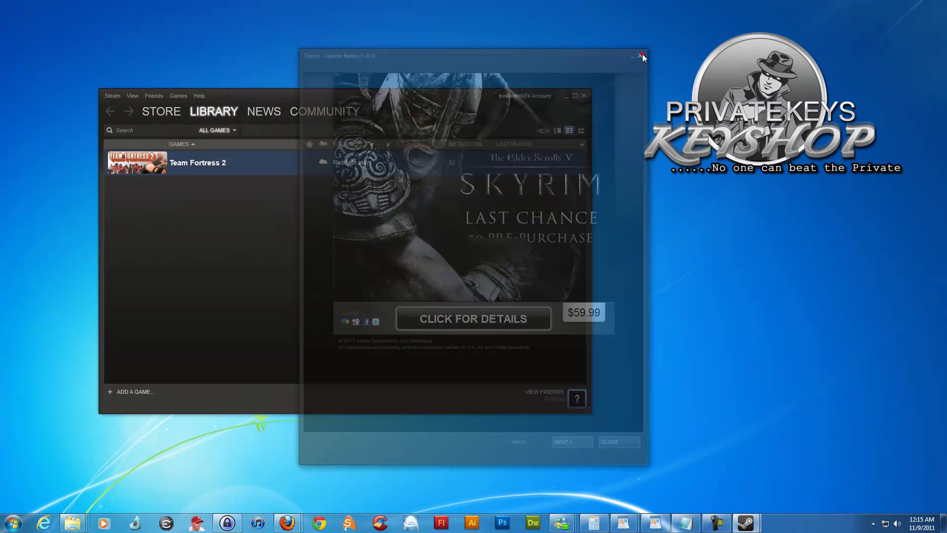
click(178, 96)
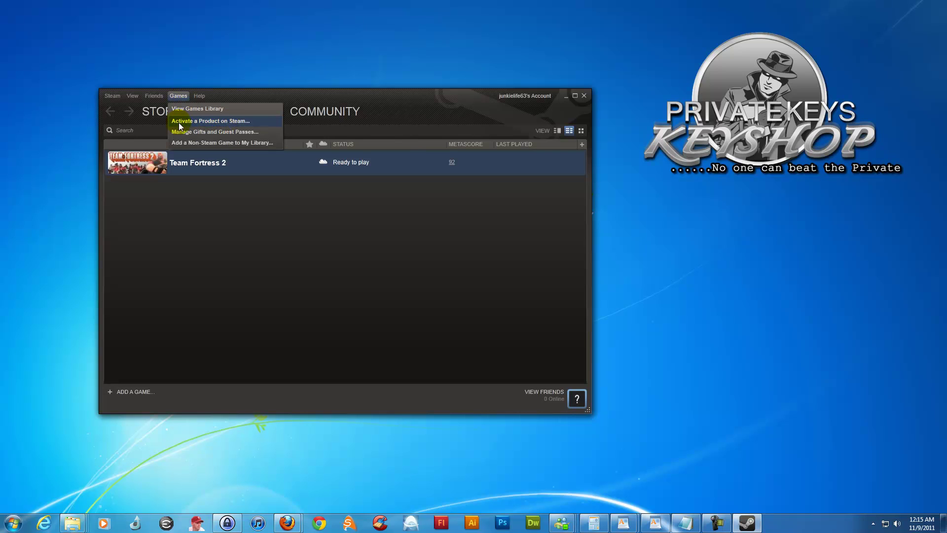
- Submit the pasted product key via Activate a Product, then cancel after the not-available-in-country rejection
click(229, 121)
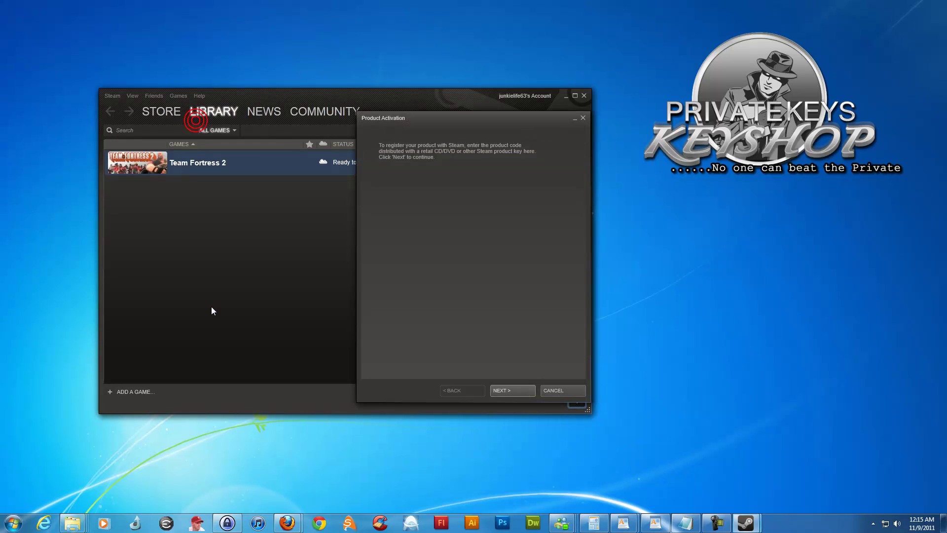
click(510, 392)
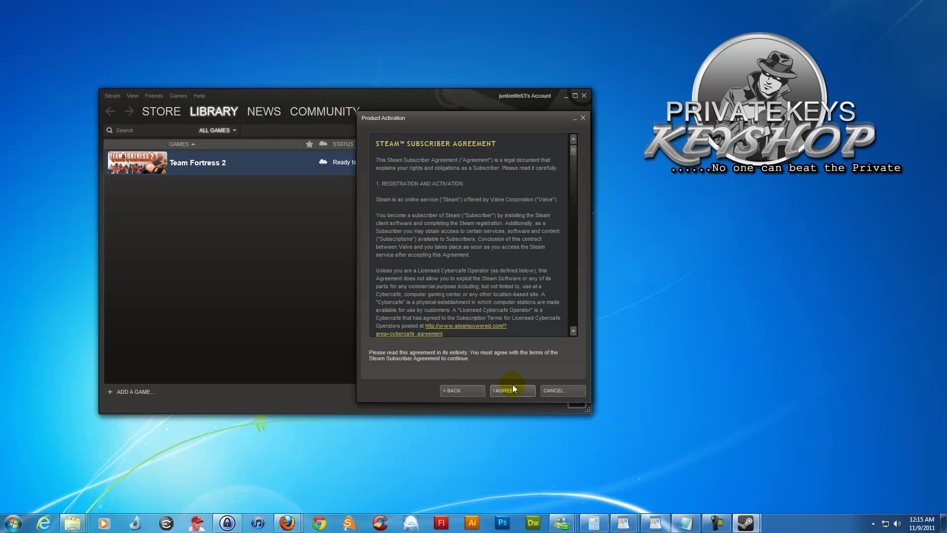
click(511, 391)
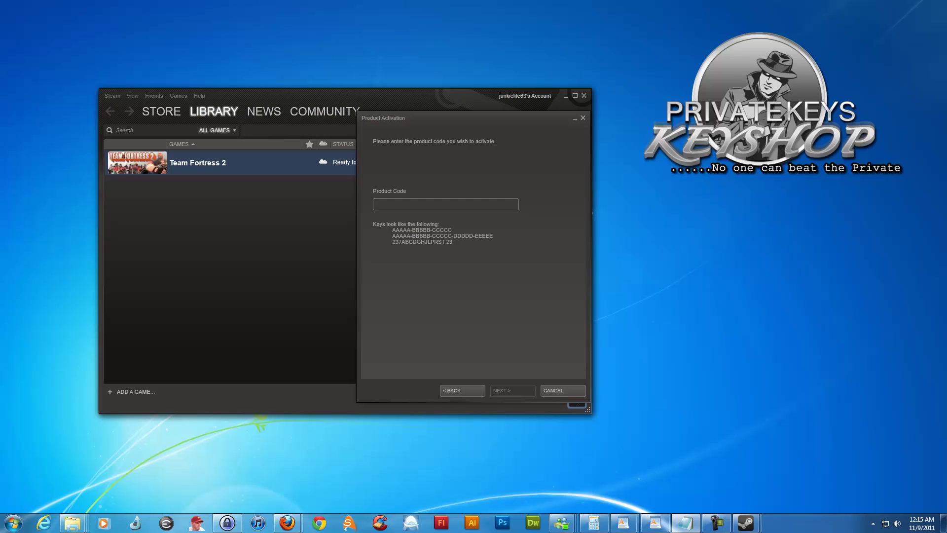
click(399, 204)
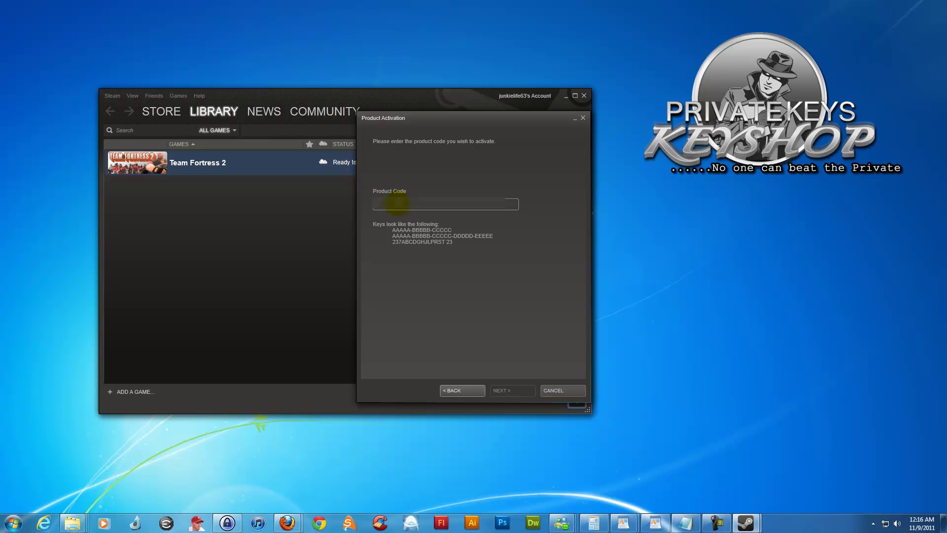
key(ctrl+v)
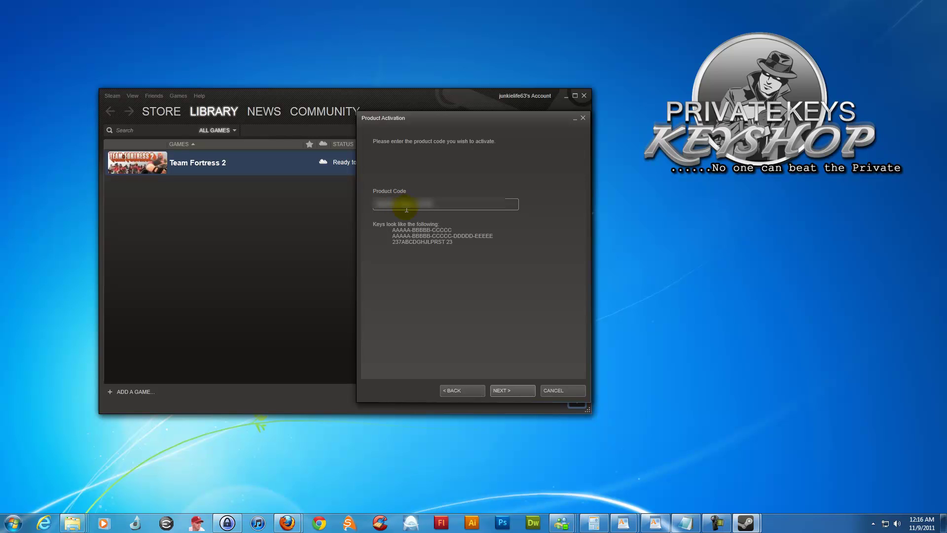
click(513, 390)
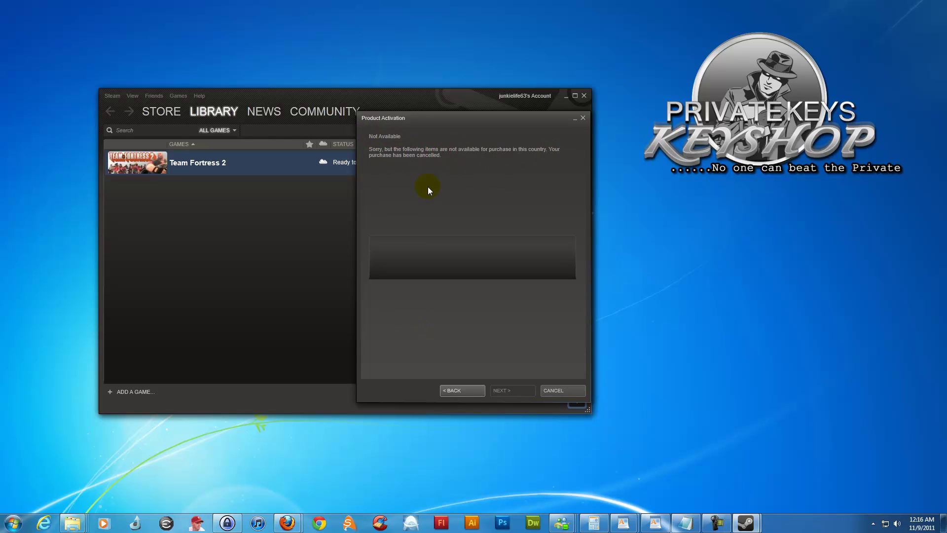
click(569, 391)
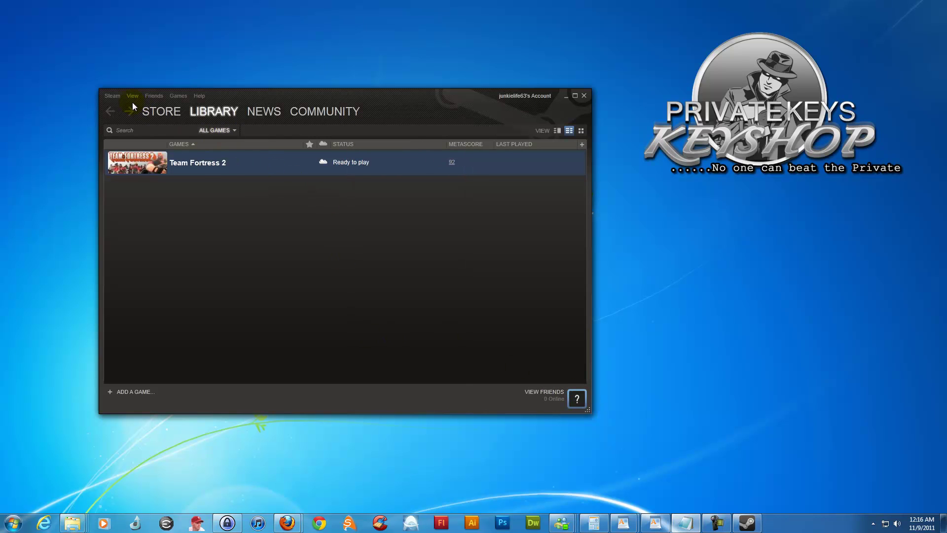
- Quit Steam, then open private-keys.com's FREE VPN page in Firefox and download USAIP.pbk
click(113, 97)
click(121, 179)
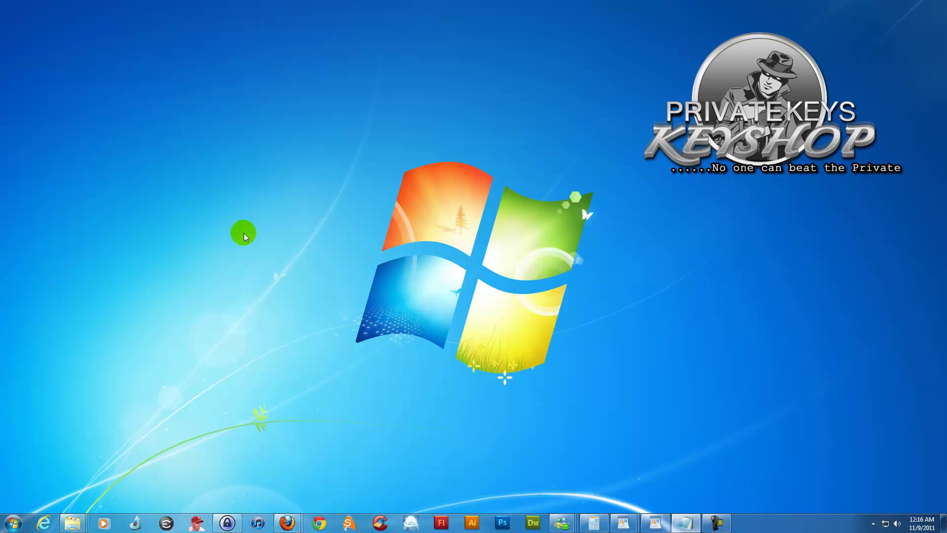
mouse_move(287, 522)
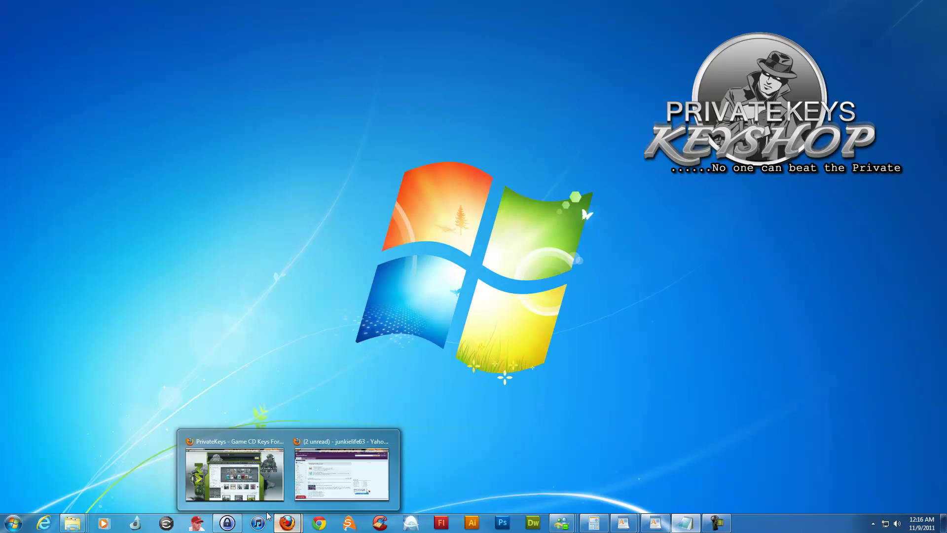
click(219, 434)
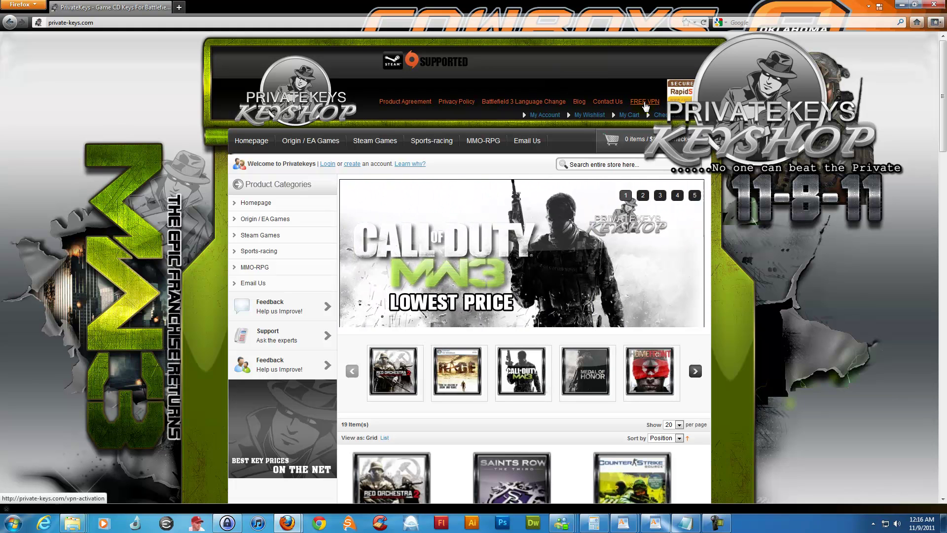
click(644, 102)
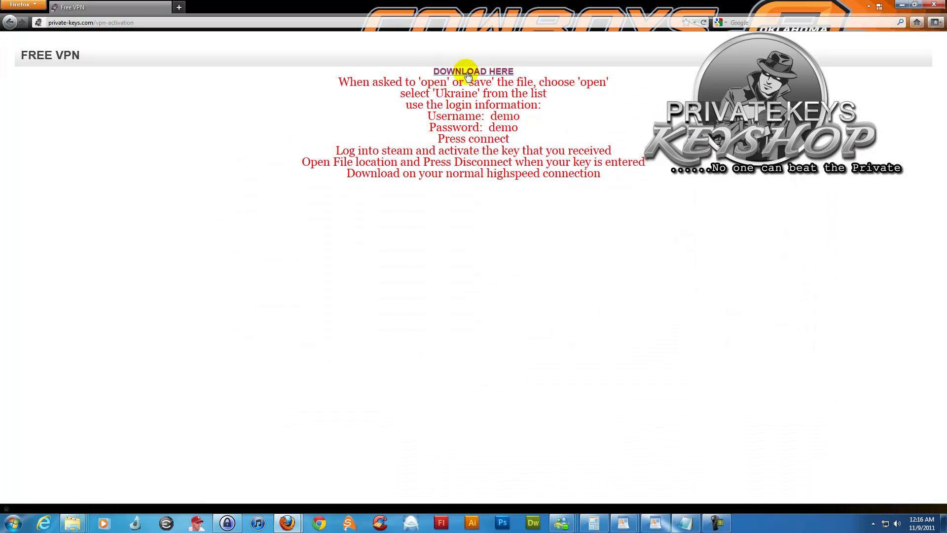
click(472, 73)
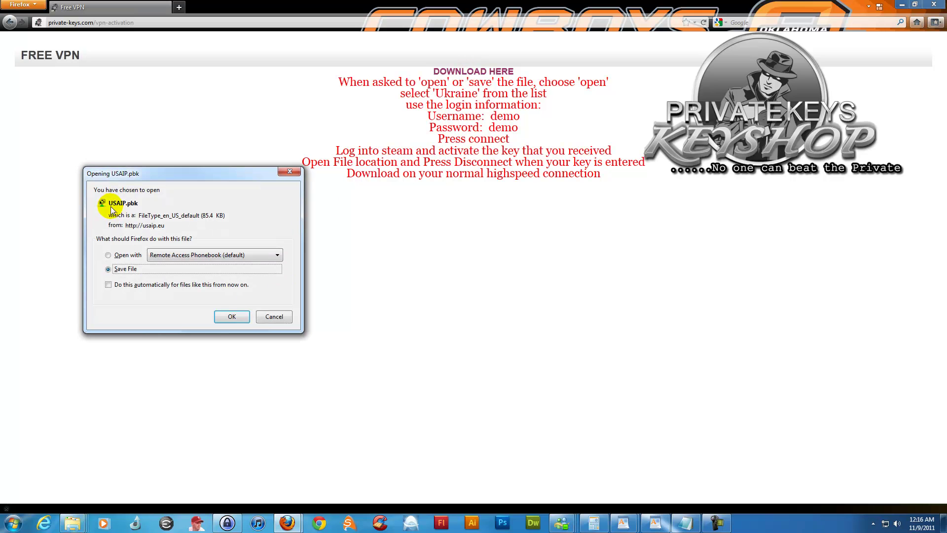
- Save USAIP.pbk and bring up the context menu for USAIP(2).pbk in Downloads
click(231, 318)
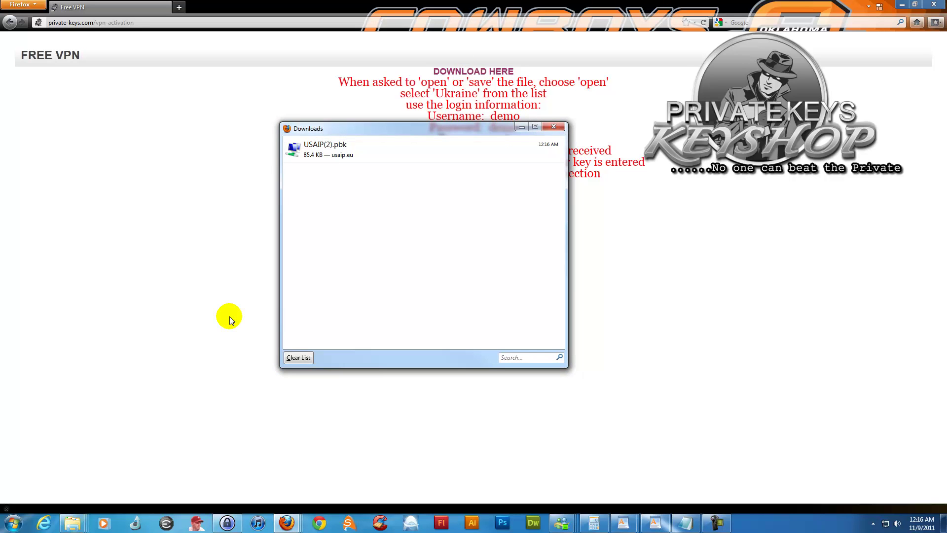
right_click(325, 147)
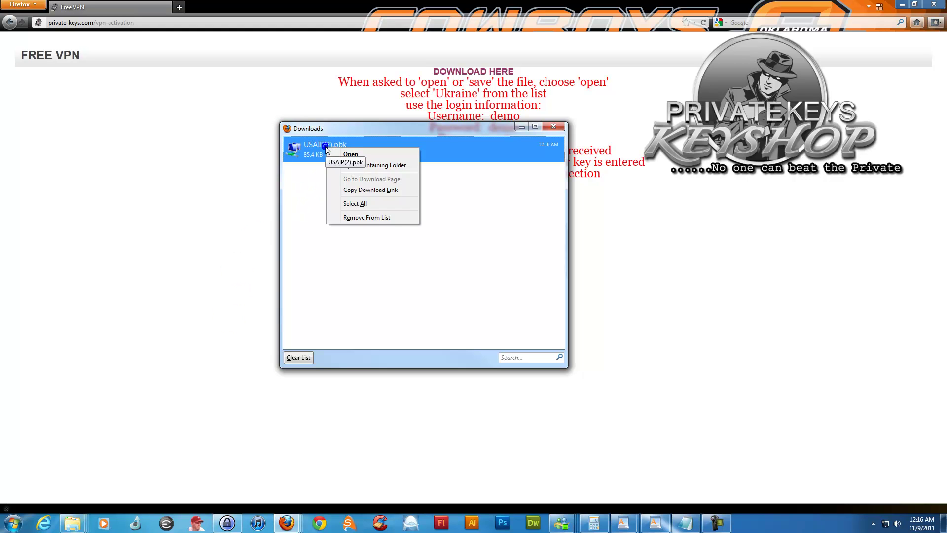
- Open USAIP(2).pbk and select the EUROIP L2TP Ukraine entry in Network Connections
click(349, 155)
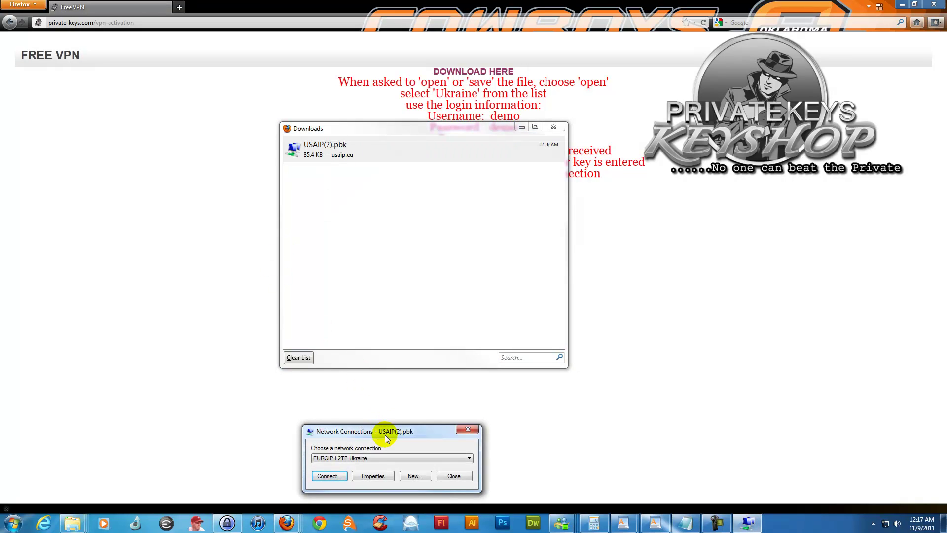
drag(384, 434, 434, 198)
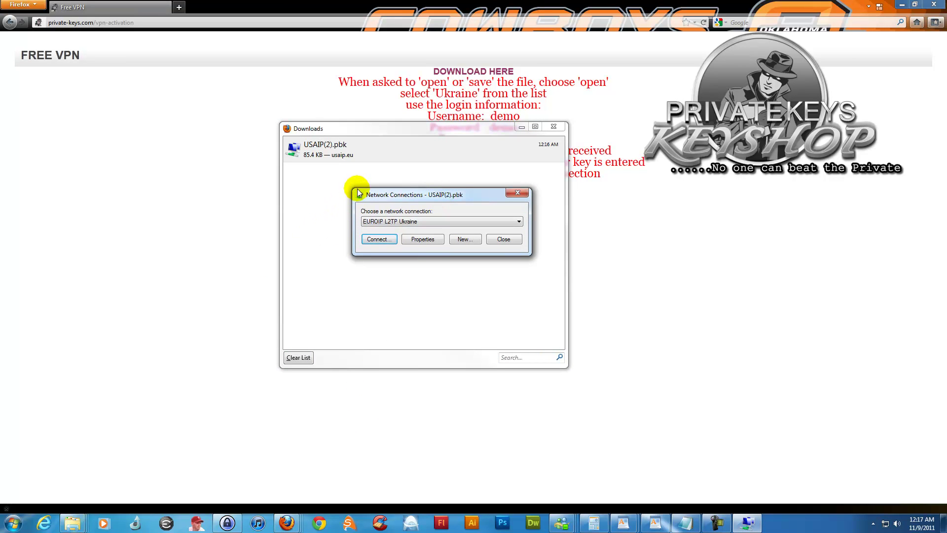
click(519, 221)
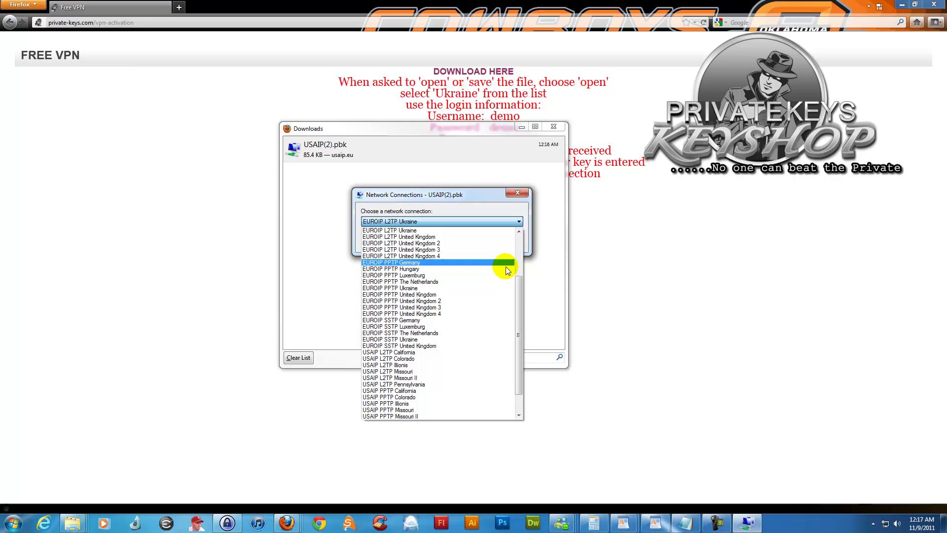
scroll(519, 301, up, 4)
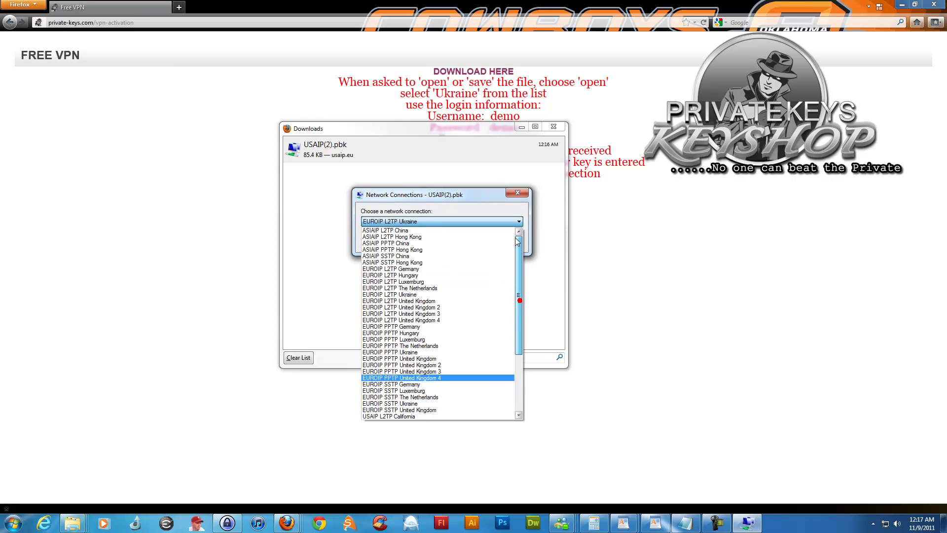
click(451, 230)
click(495, 222)
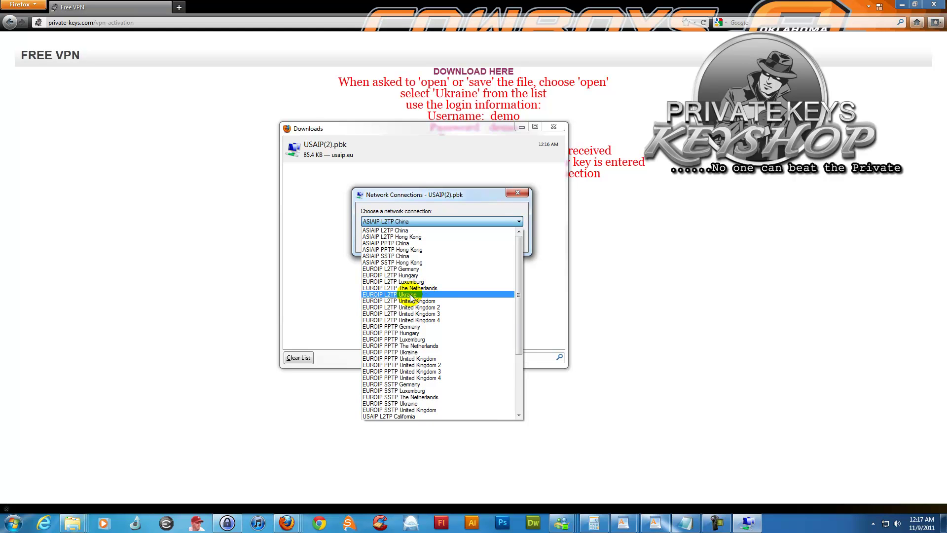
click(412, 294)
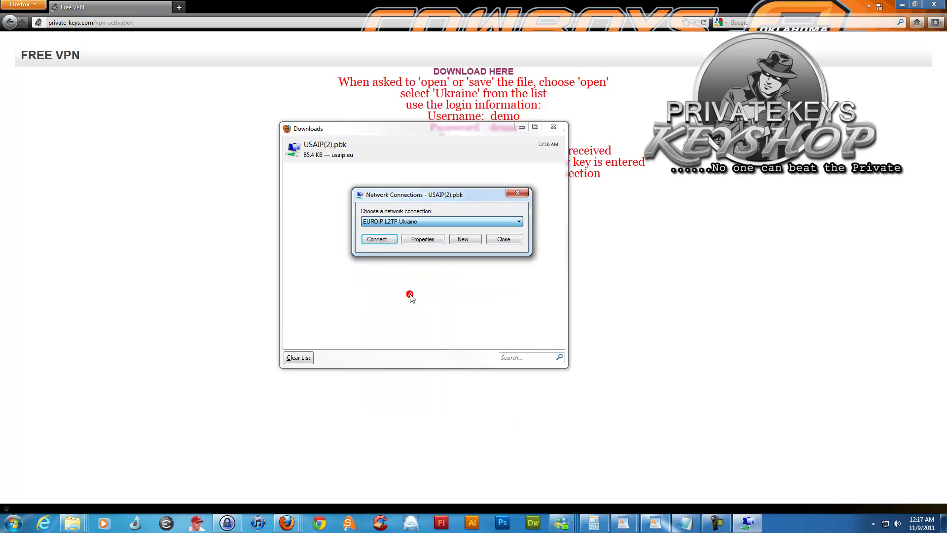
- Connect to the Ukraine VPN after replacing the user name with the provided login
click(376, 238)
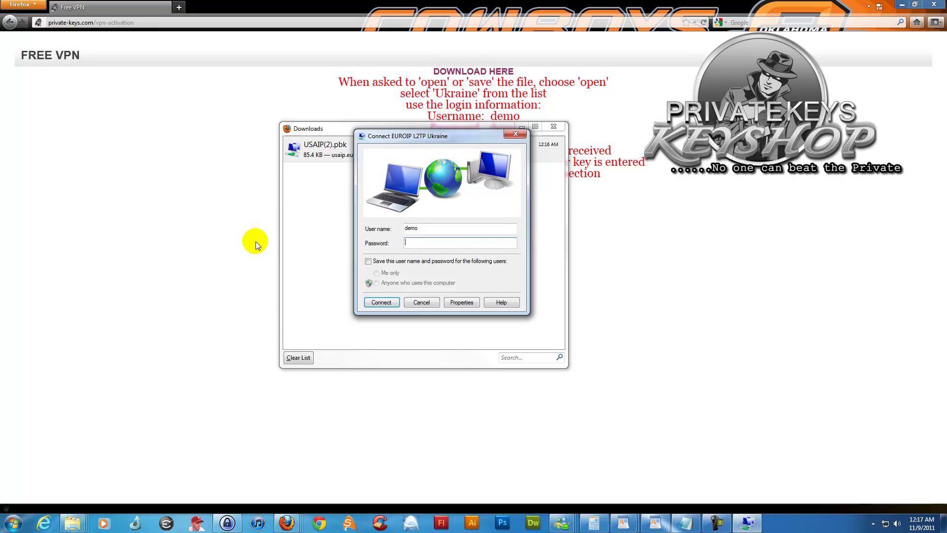
drag(426, 229, 389, 231)
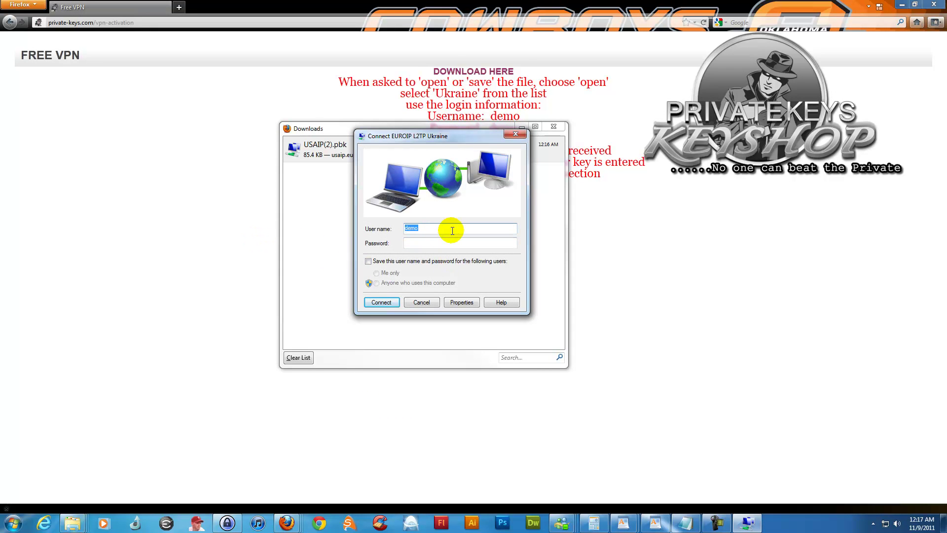
text(demodemo)
click(381, 302)
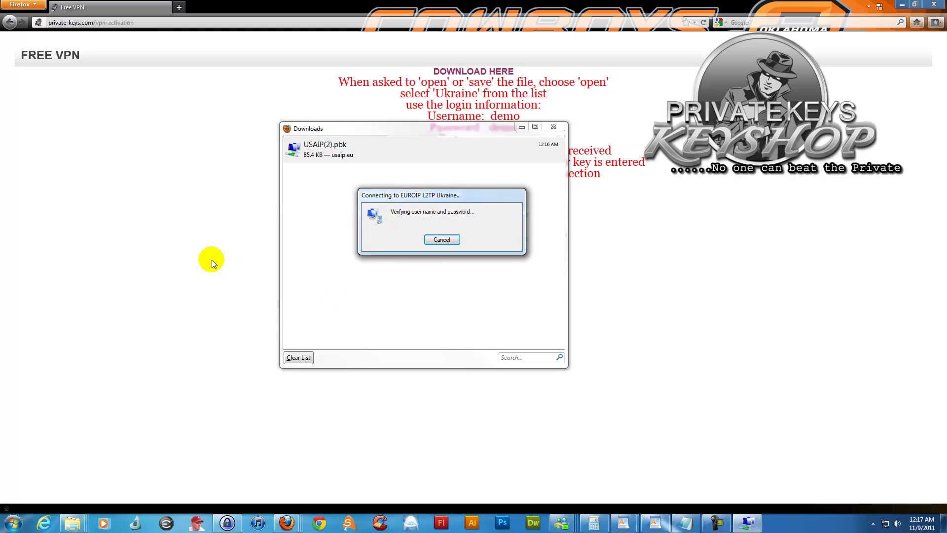
- Close Firefox and Downloads, confirm the Ukraine VPN is connected in the tray, and relaunch Steam
click(932, 6)
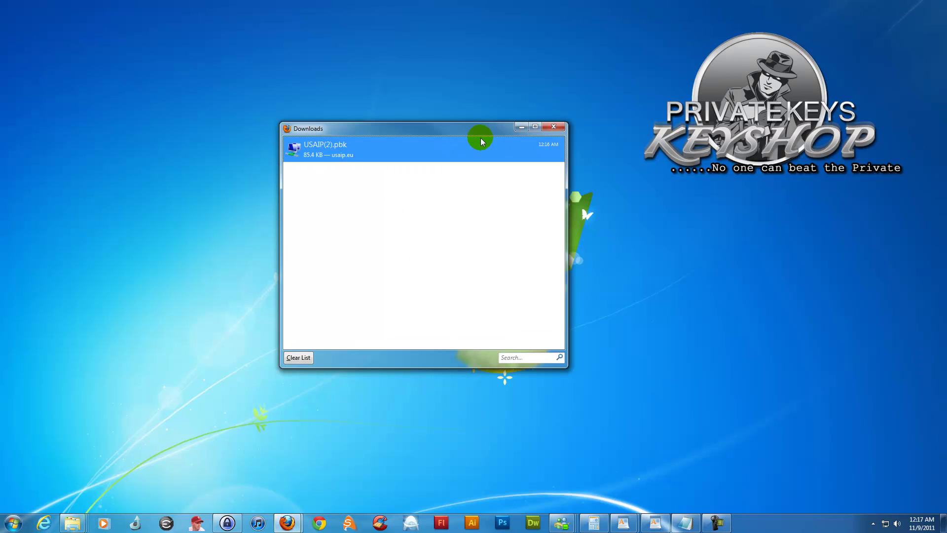
click(522, 128)
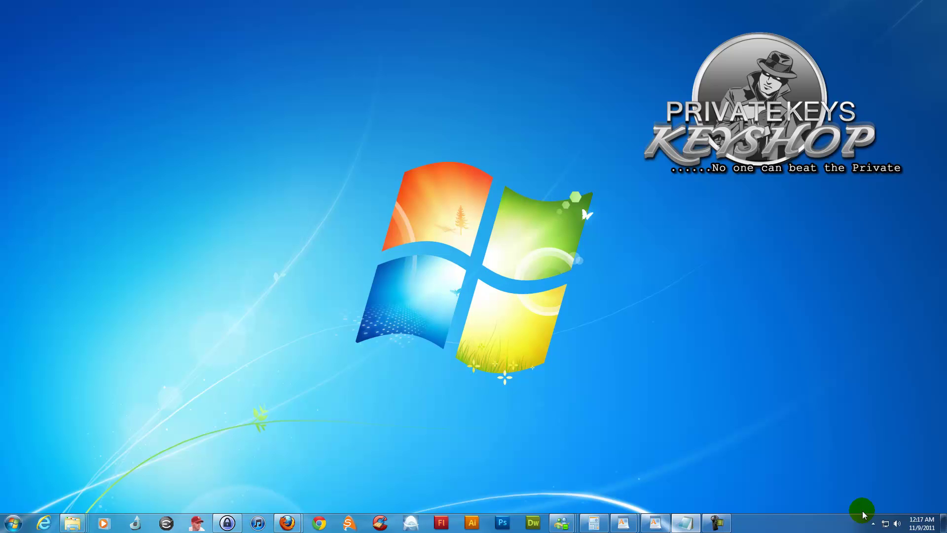
click(885, 523)
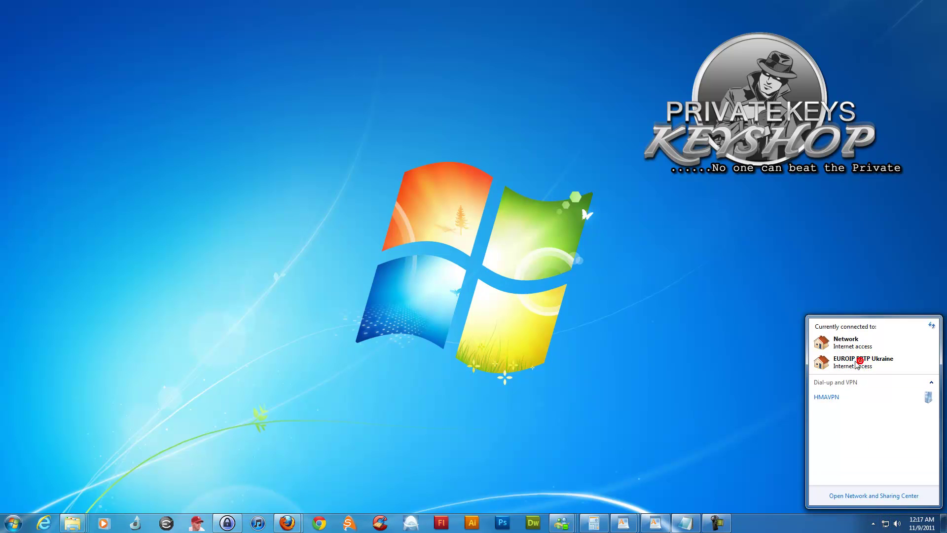
click(591, 408)
click(13, 523)
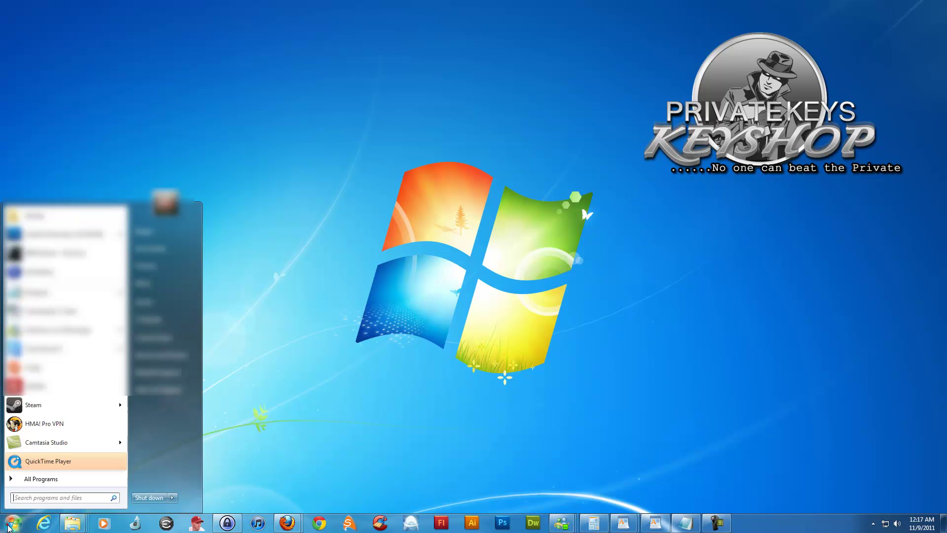
click(35, 406)
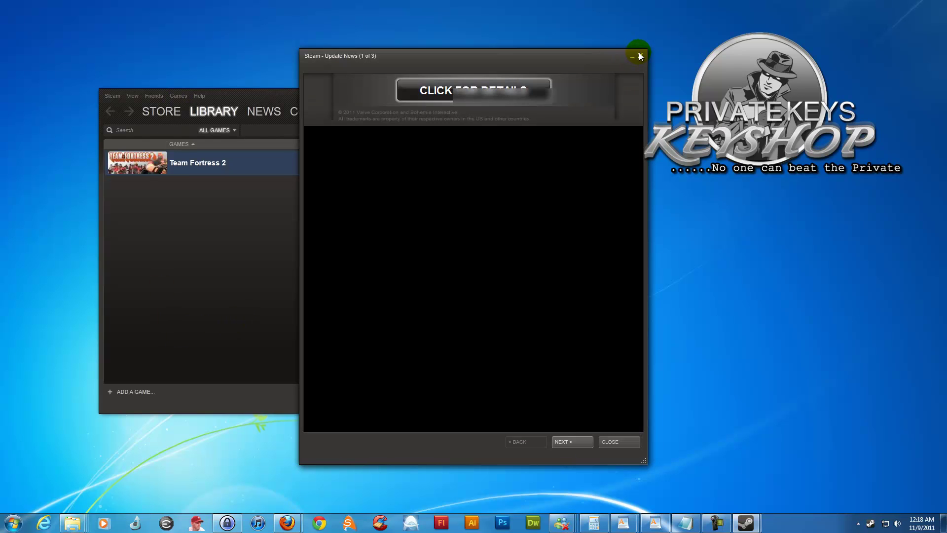
- Close Update News and submit the pasted Modern Warfare 3 key through Activate a Product on Steam
click(640, 57)
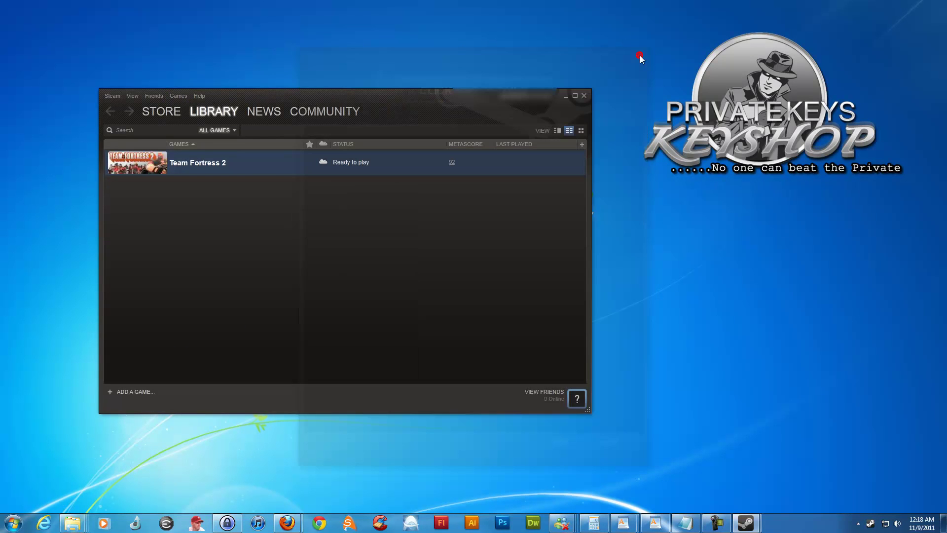
click(184, 97)
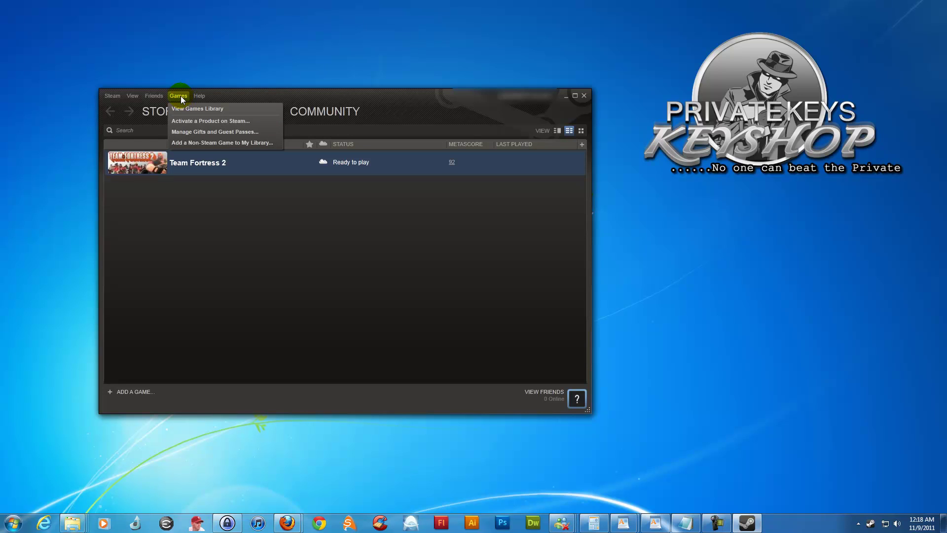
click(194, 122)
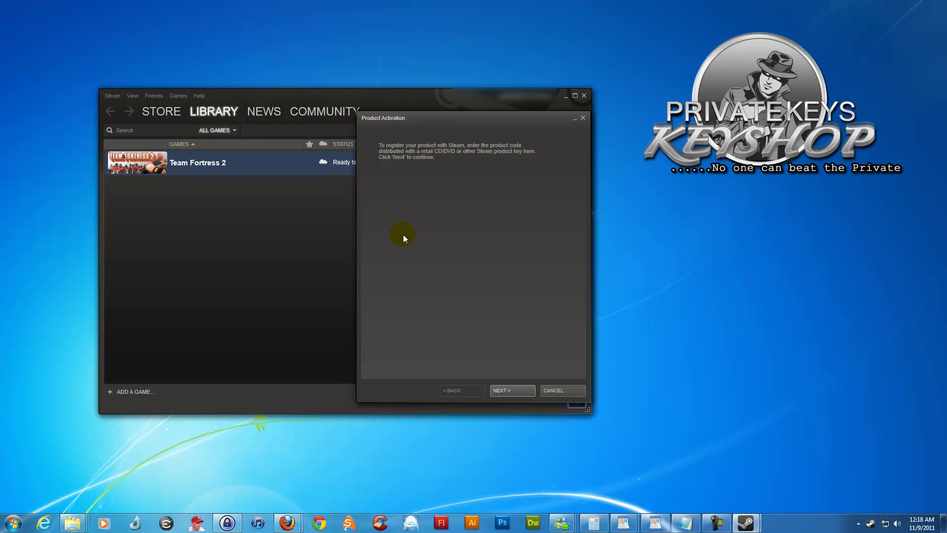
click(516, 393)
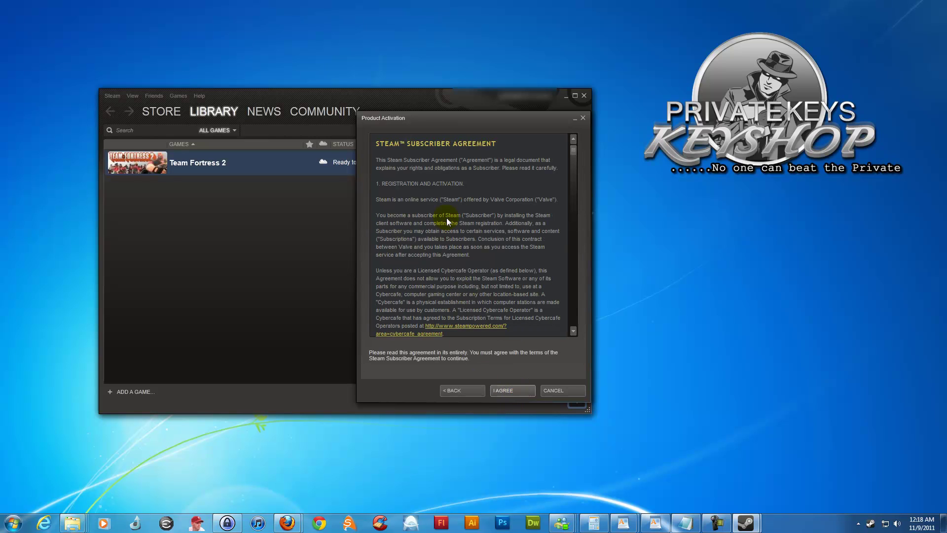
click(516, 392)
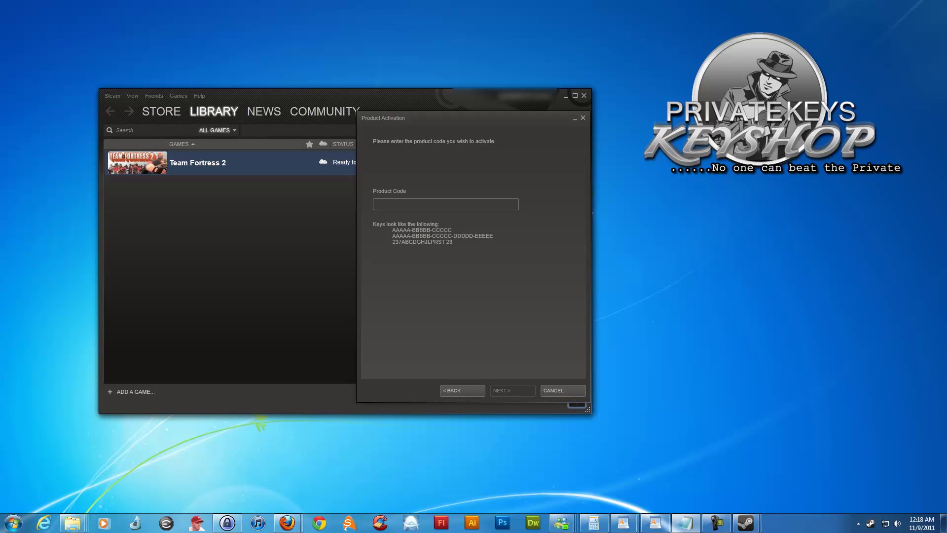
key(alt+Tab)
key(ctrl+v)
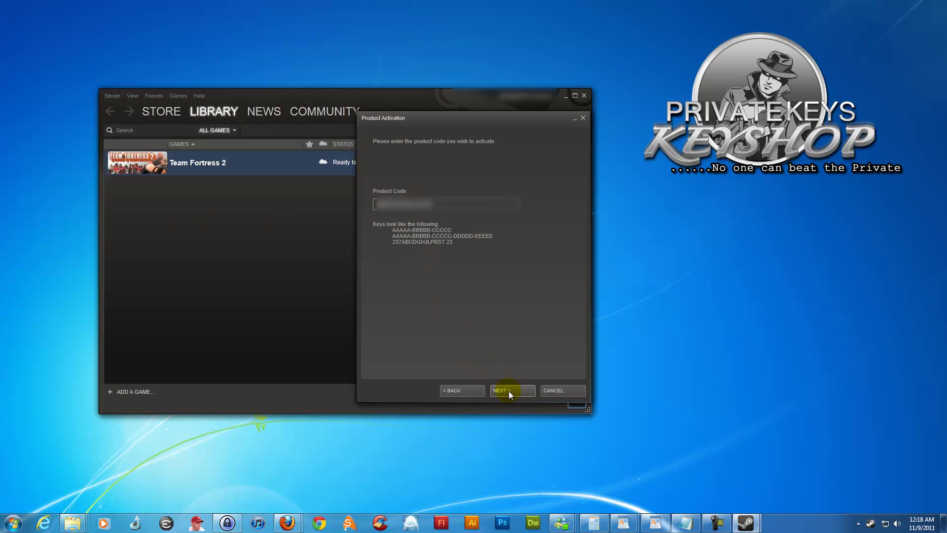
click(507, 389)
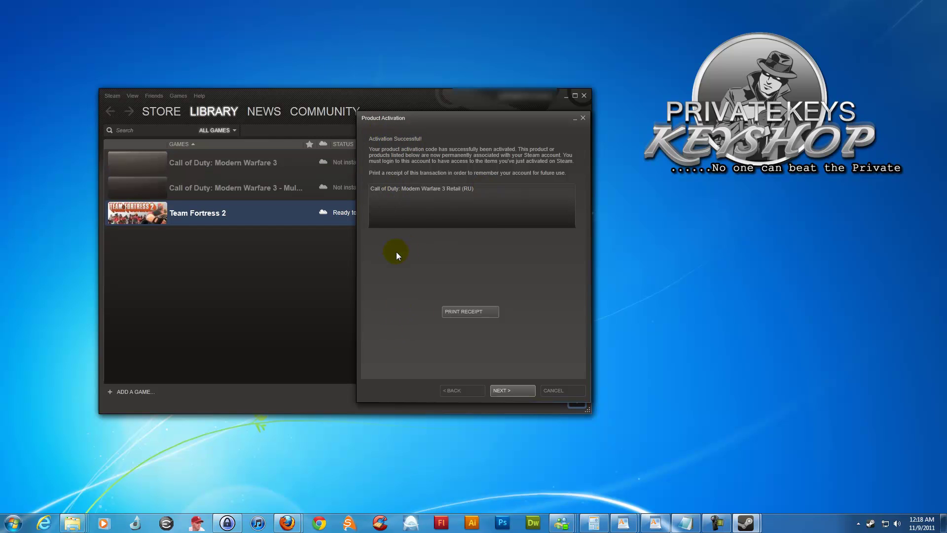
- Confirm the VPN is still connected, then skip installing Modern Warfare 3 for now
click(858, 527)
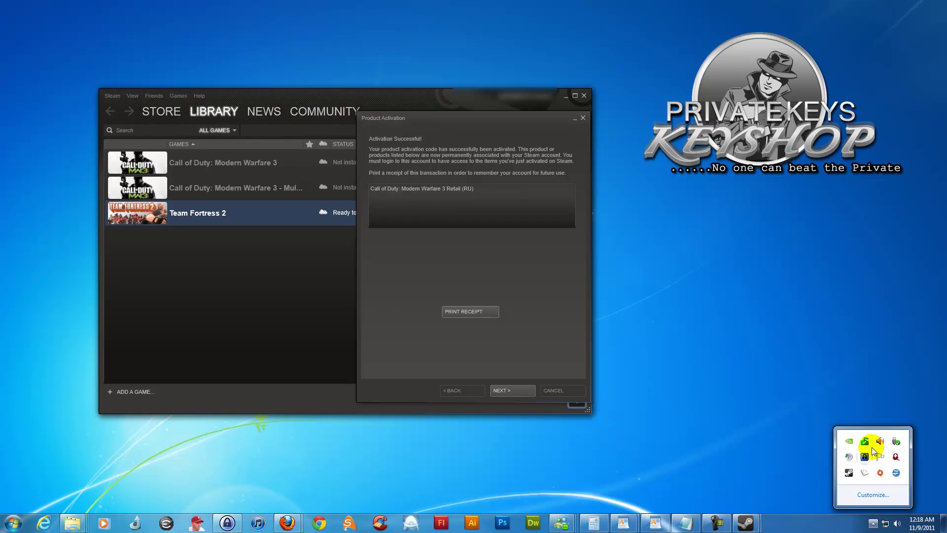
click(873, 524)
click(886, 524)
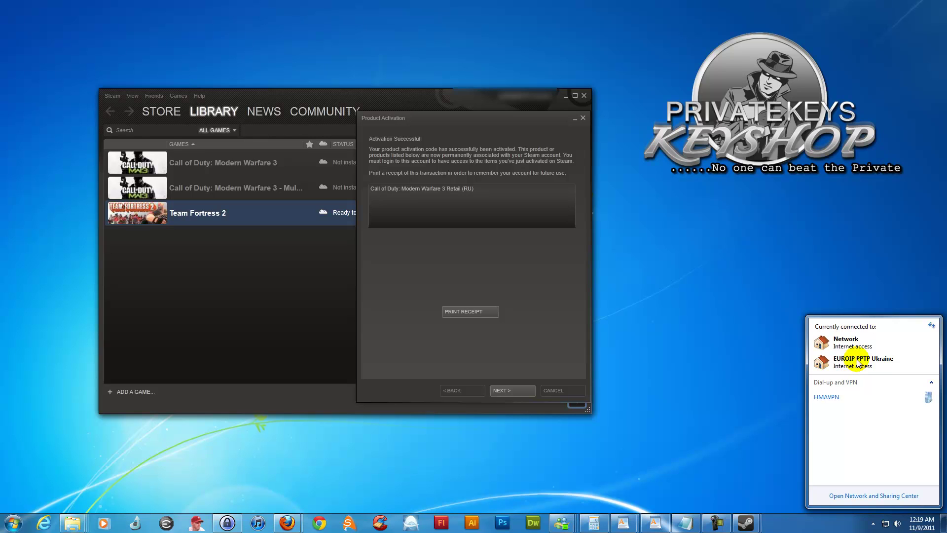
click(771, 233)
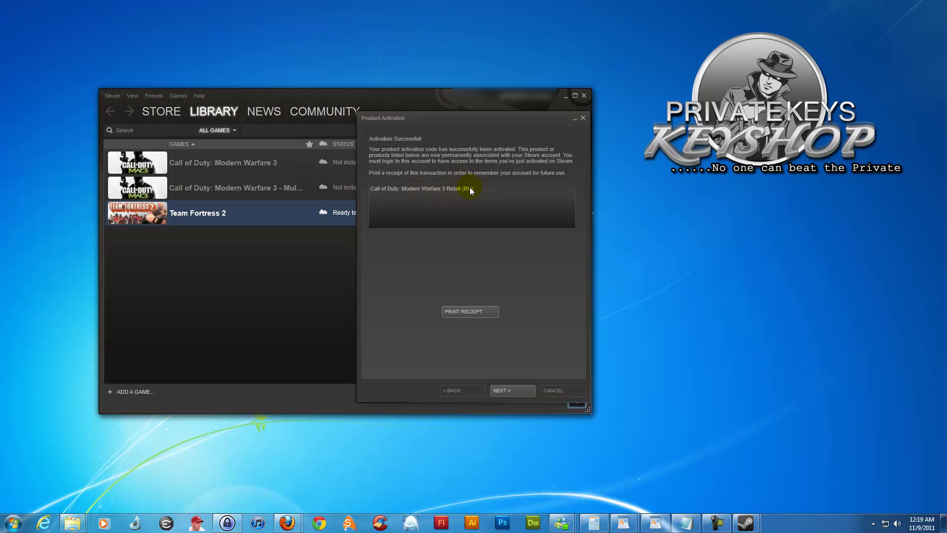
click(514, 391)
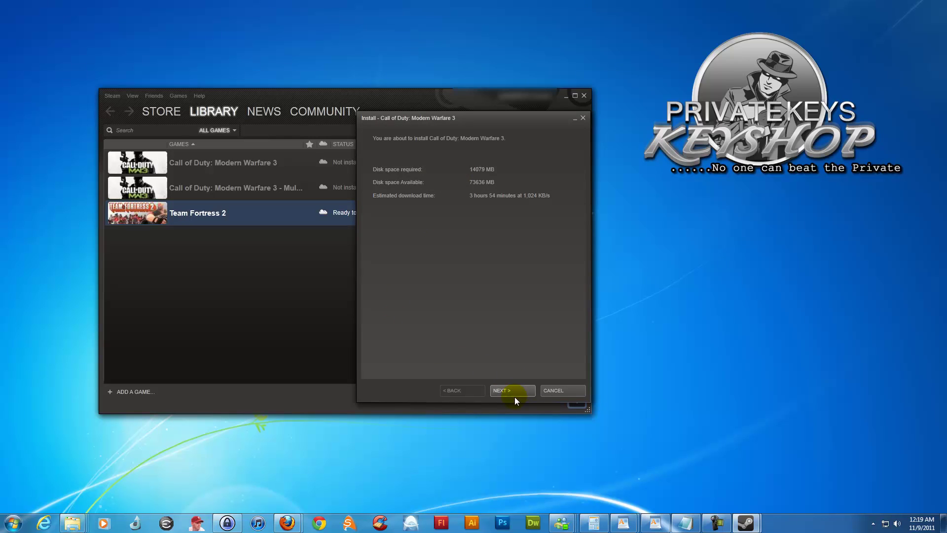
click(558, 389)
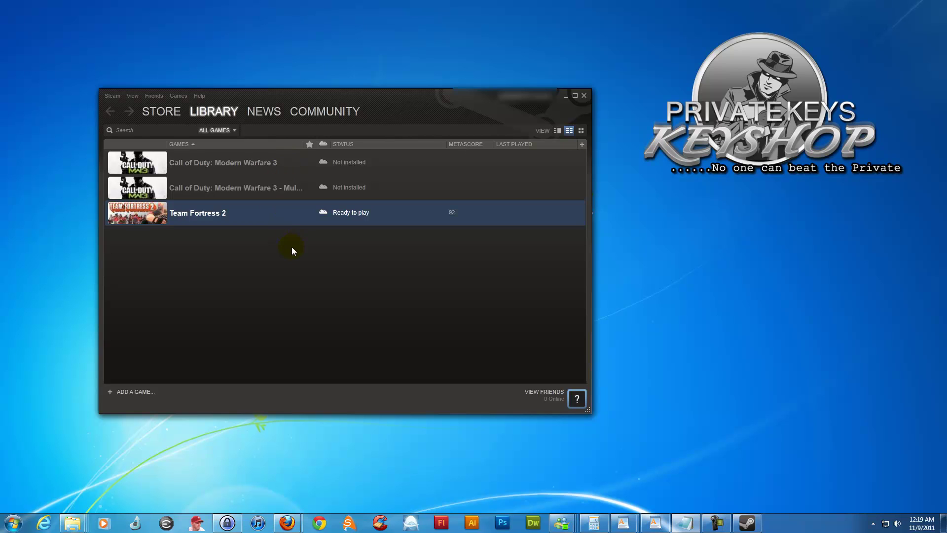
- Open Call of Duty: Modern Warfare 3's Properties and choose English on the Language tab
click(273, 160)
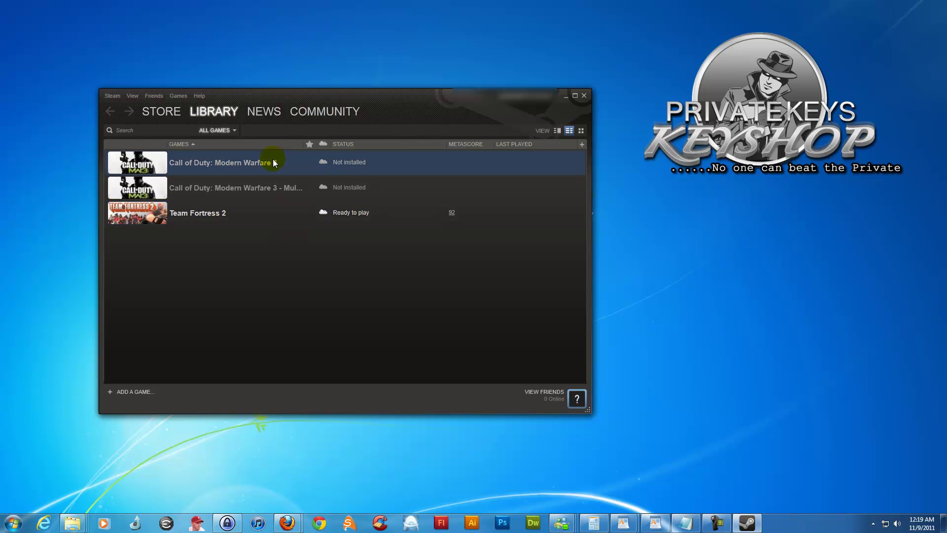
right_click(274, 163)
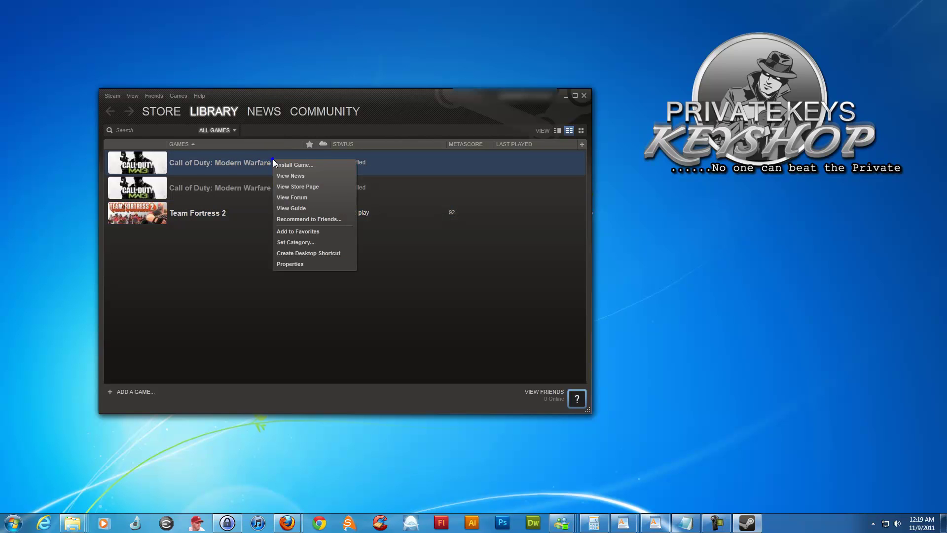
click(289, 266)
click(341, 192)
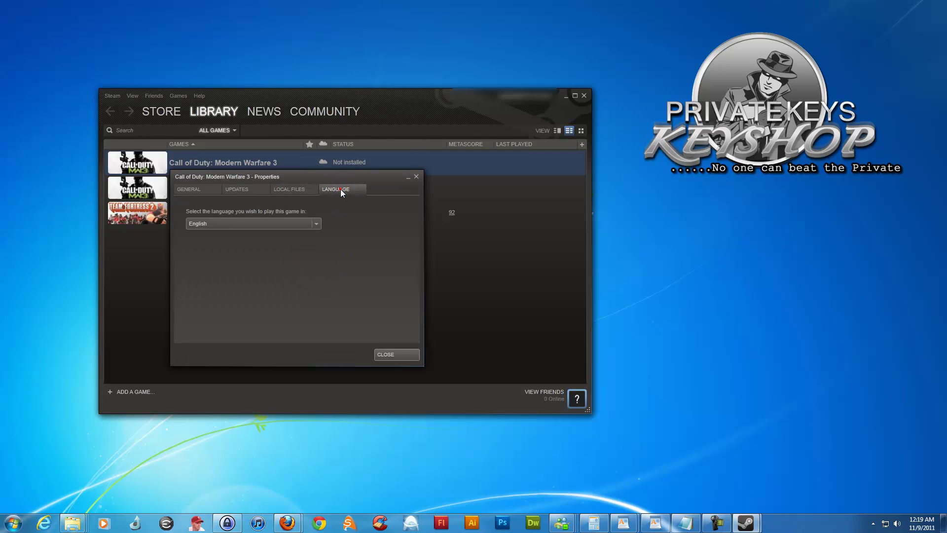
click(316, 223)
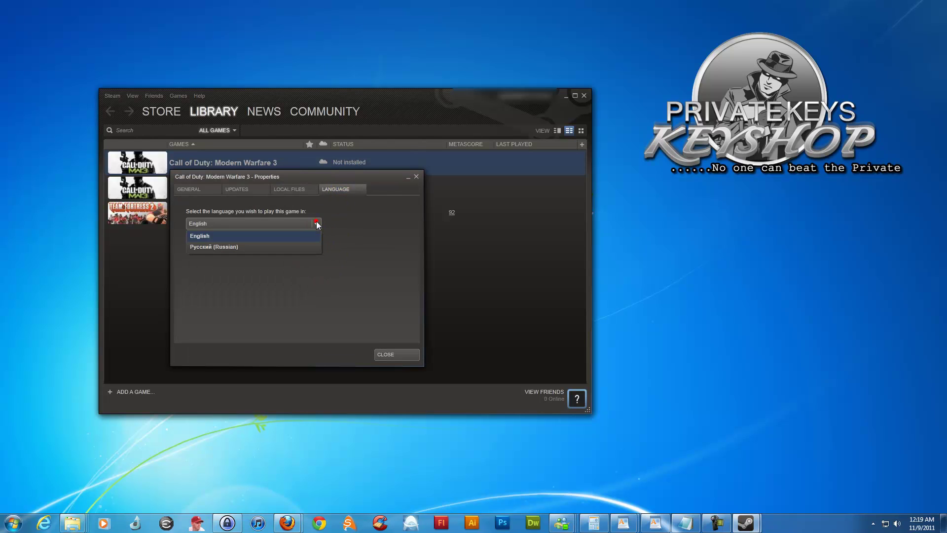
click(295, 246)
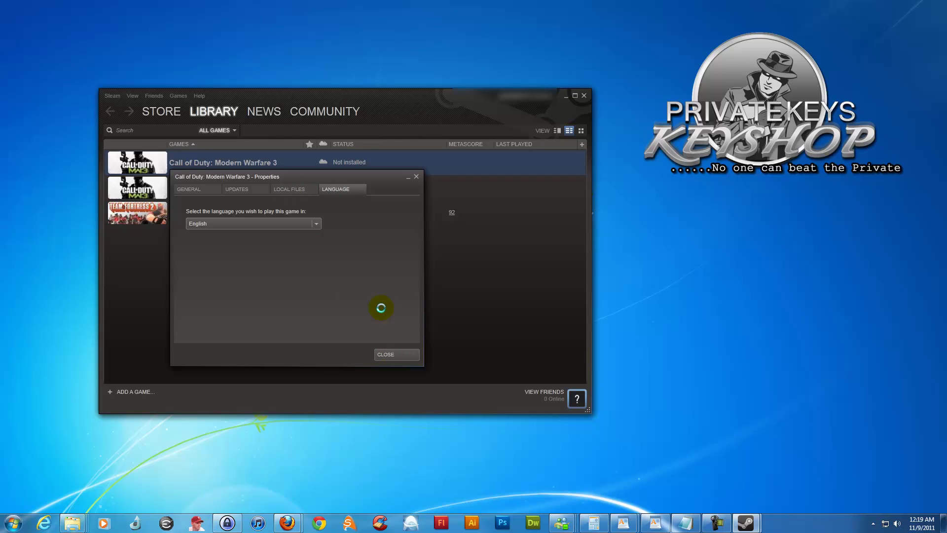
click(332, 268)
- Reopen the USAIP(2).pbk connection file from Firefox's Downloads window
click(873, 524)
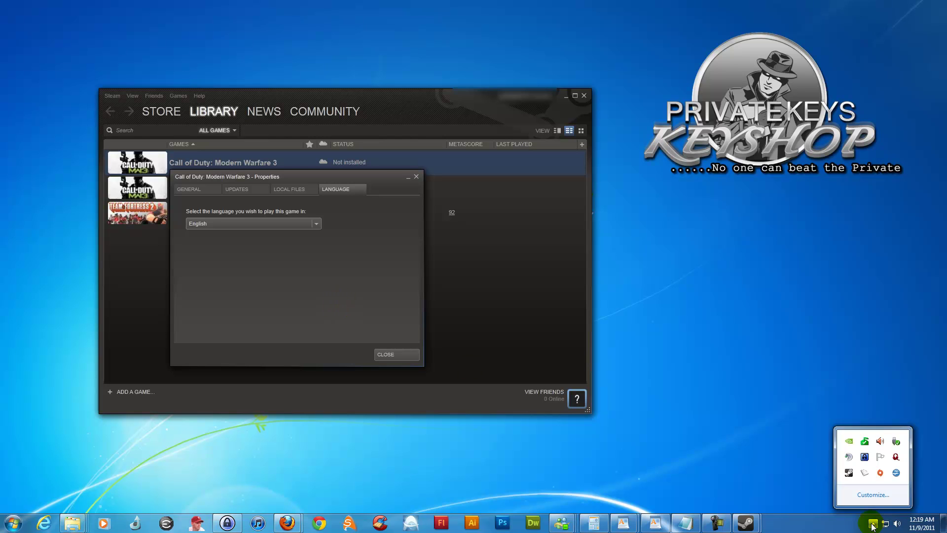
click(873, 523)
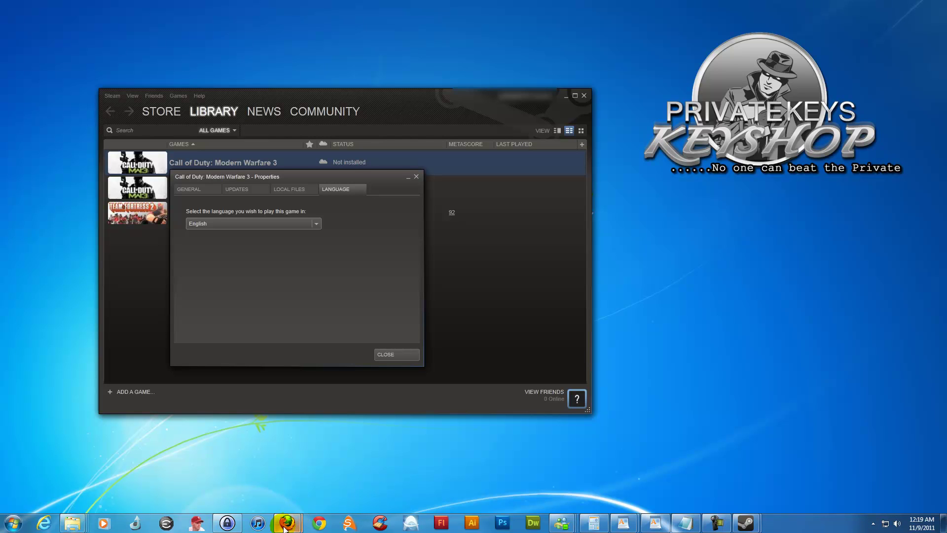
mouse_move(299, 515)
click(333, 437)
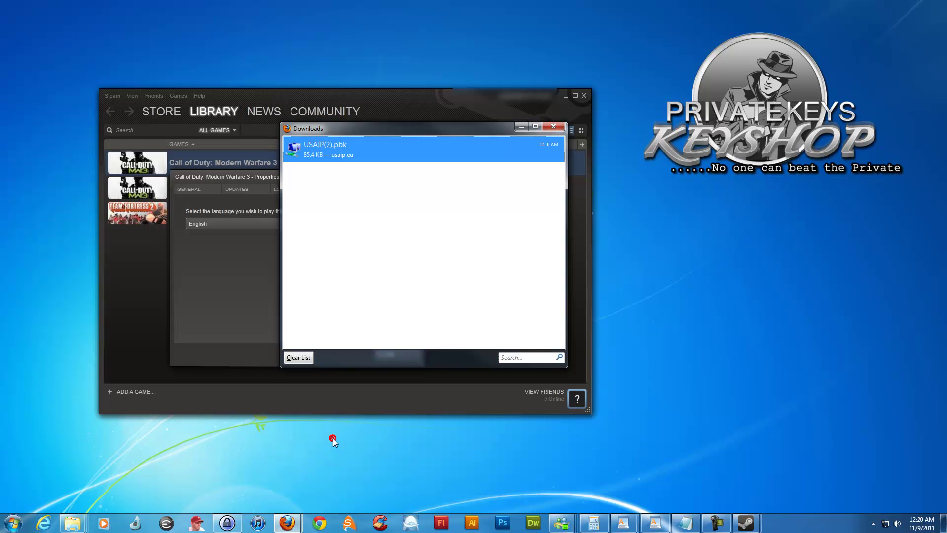
right_click(365, 150)
click(389, 164)
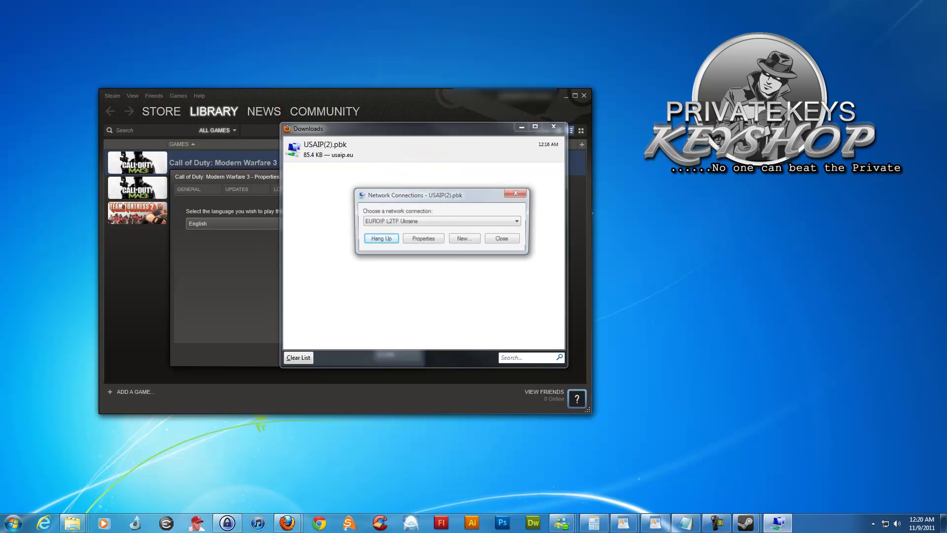
- Hang up the EUROIP L2TP Ukraine VPN, then close Network Connections and Firefox Downloads
click(377, 241)
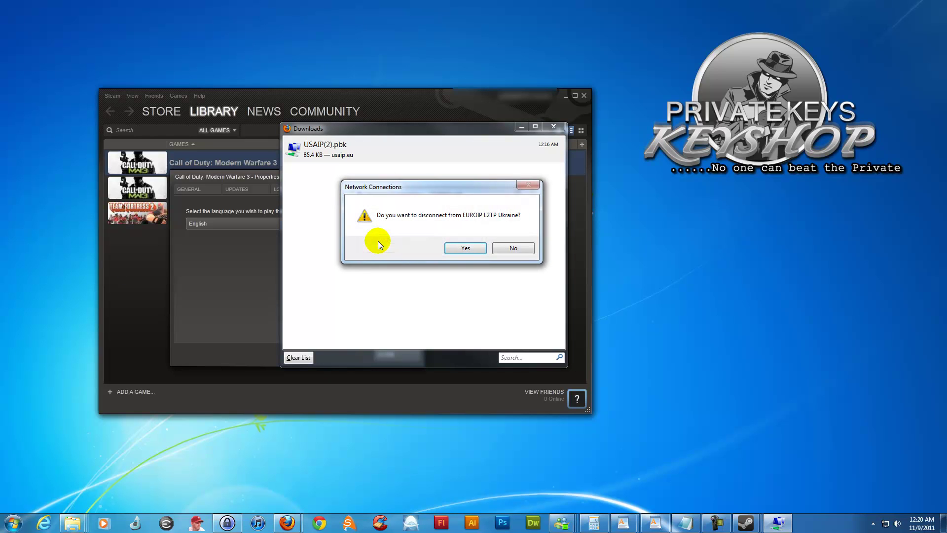
click(466, 247)
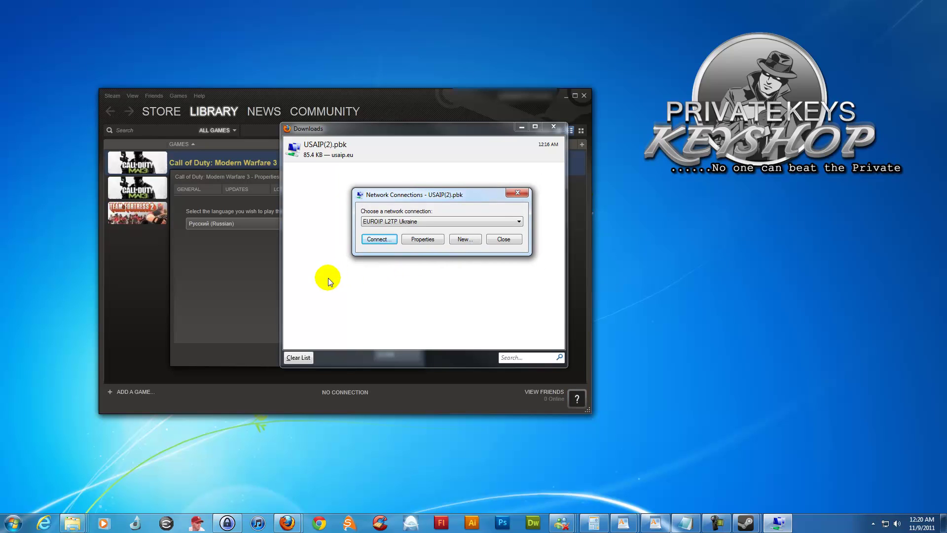
click(518, 193)
click(553, 126)
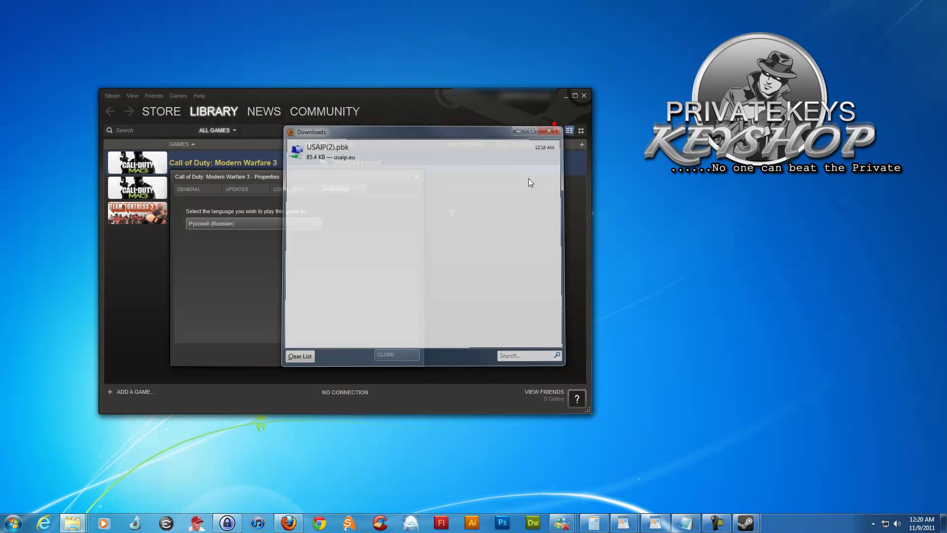
- Reopen Modern Warfare 3's Properties and switch its language from Russian to English
click(405, 355)
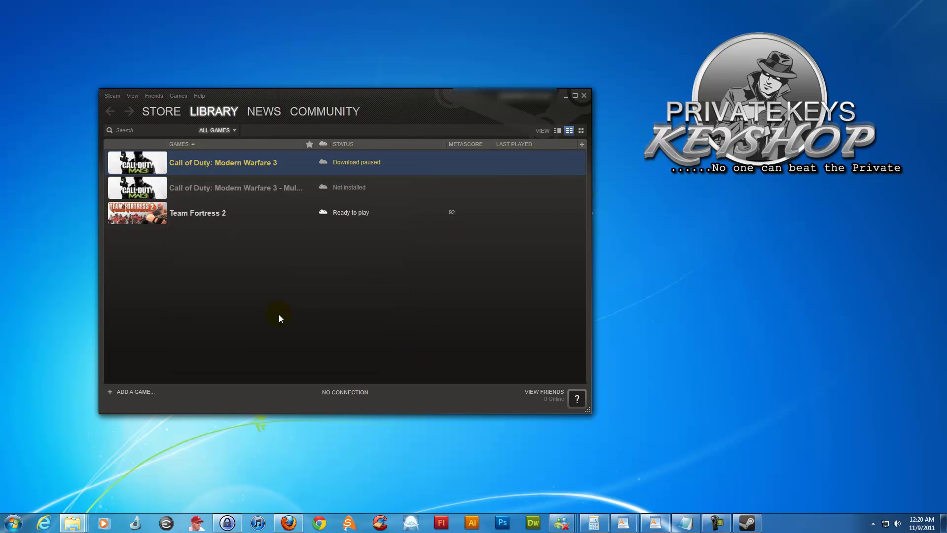
right_click(258, 159)
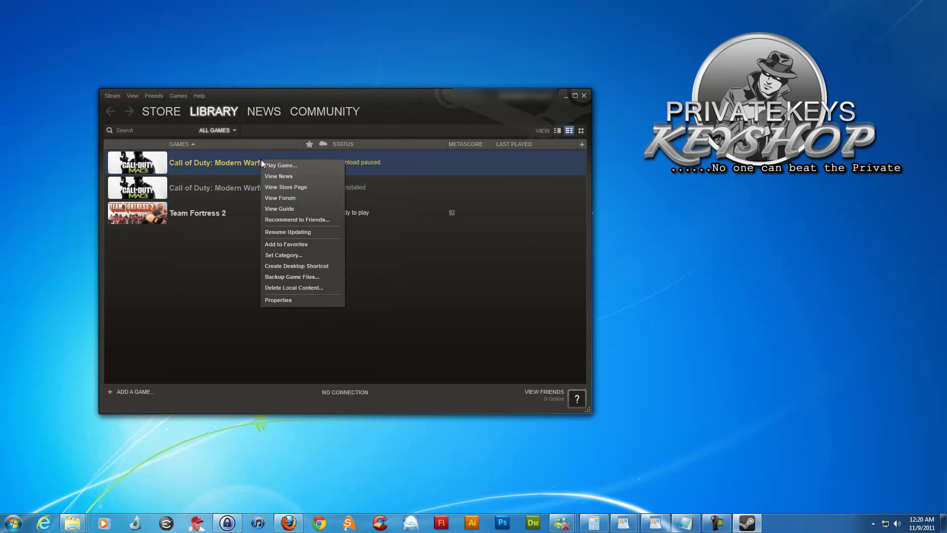
click(280, 301)
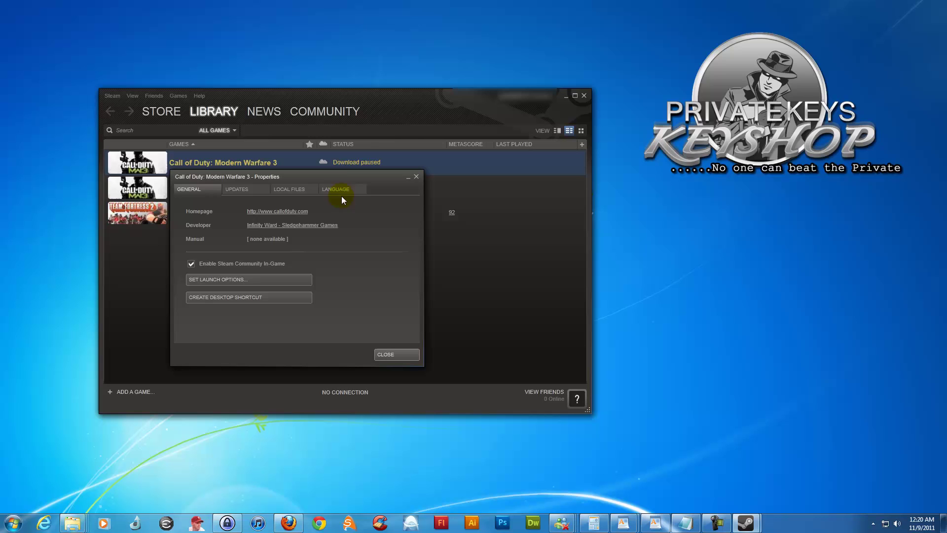
click(333, 189)
click(316, 225)
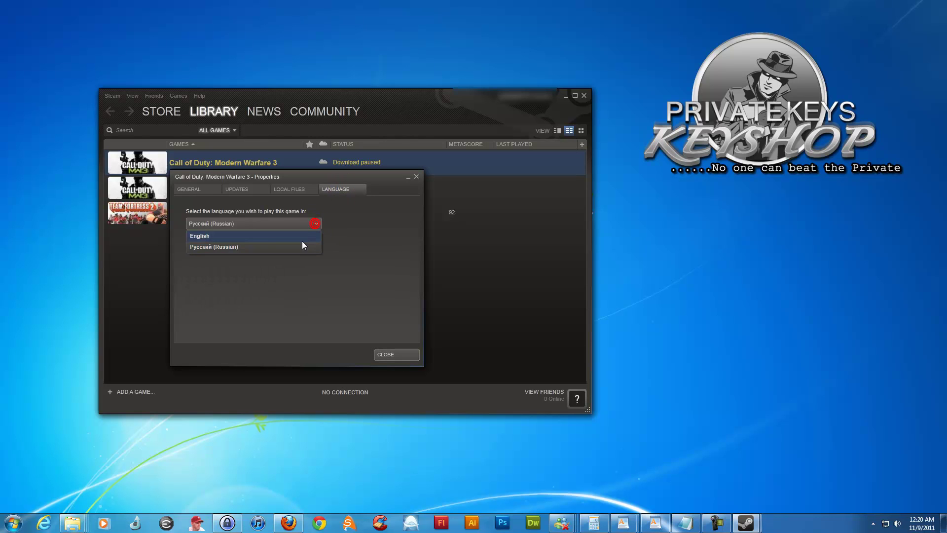
click(294, 237)
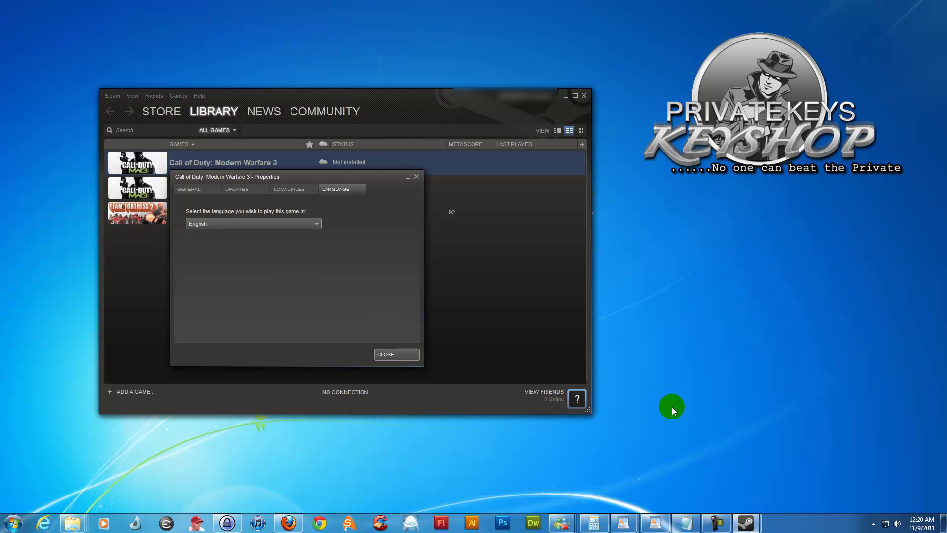
- Check the network status in the tray, then close the Properties window
click(885, 525)
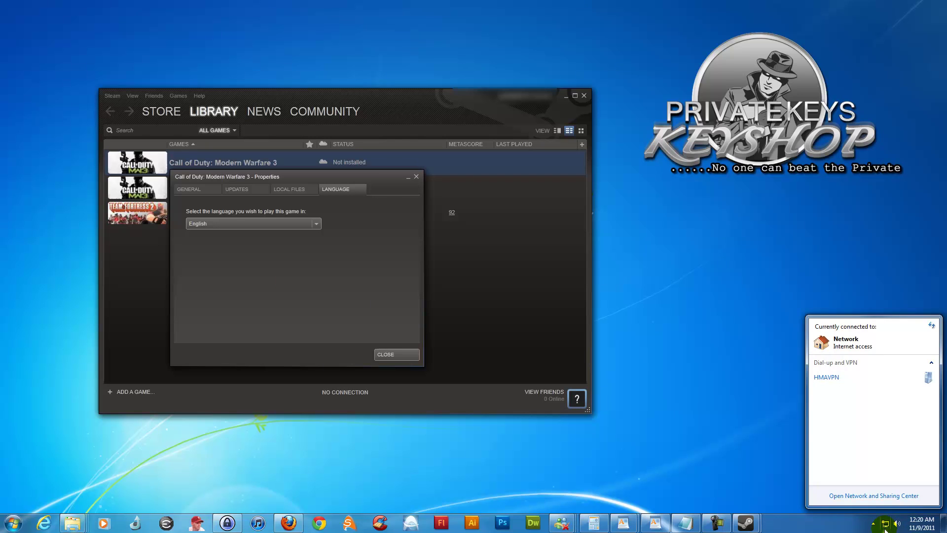
click(886, 525)
click(579, 433)
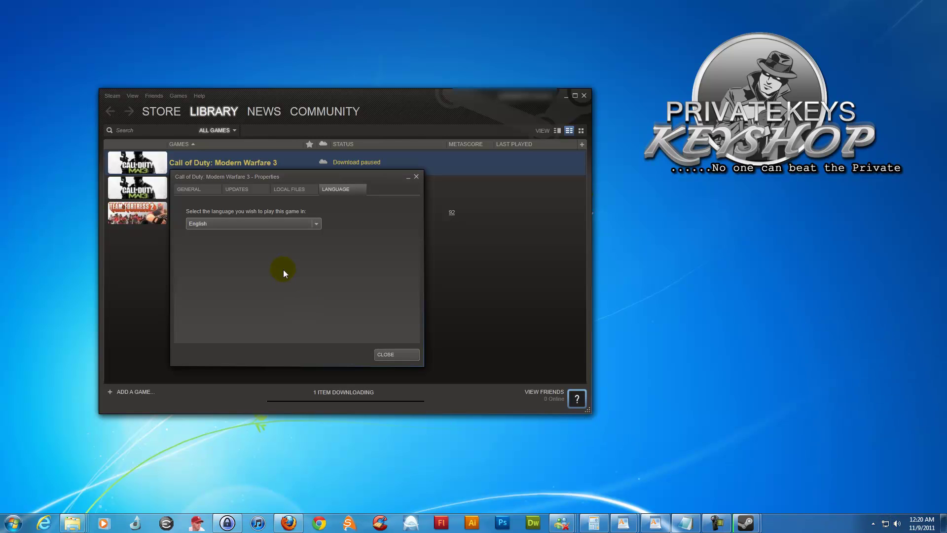
click(400, 354)
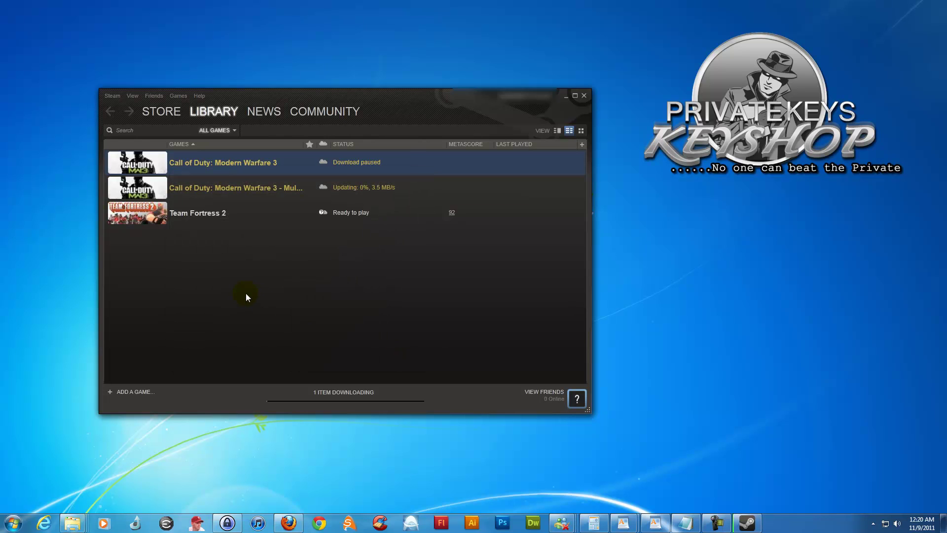
- Confirm Modern Warfare 3's language is set to English in its Properties
right_click(241, 164)
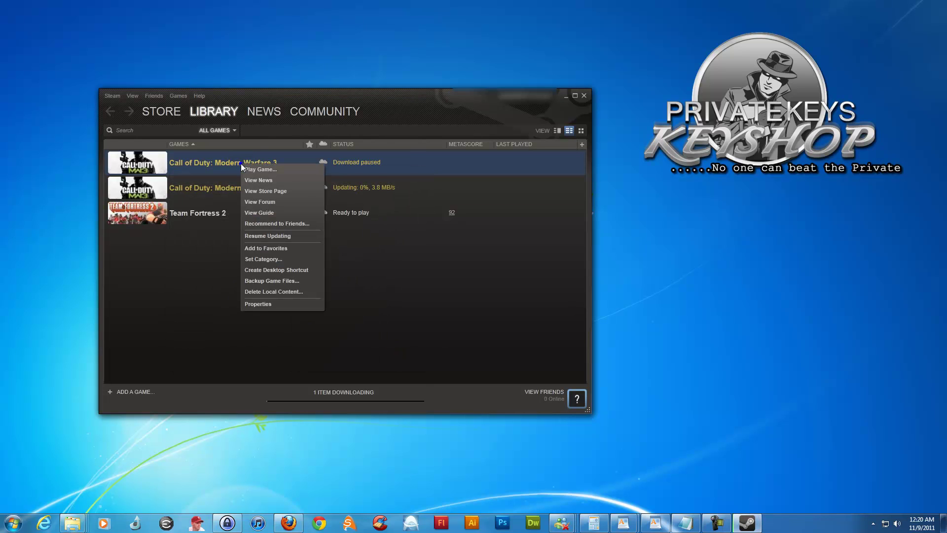
click(270, 305)
click(336, 190)
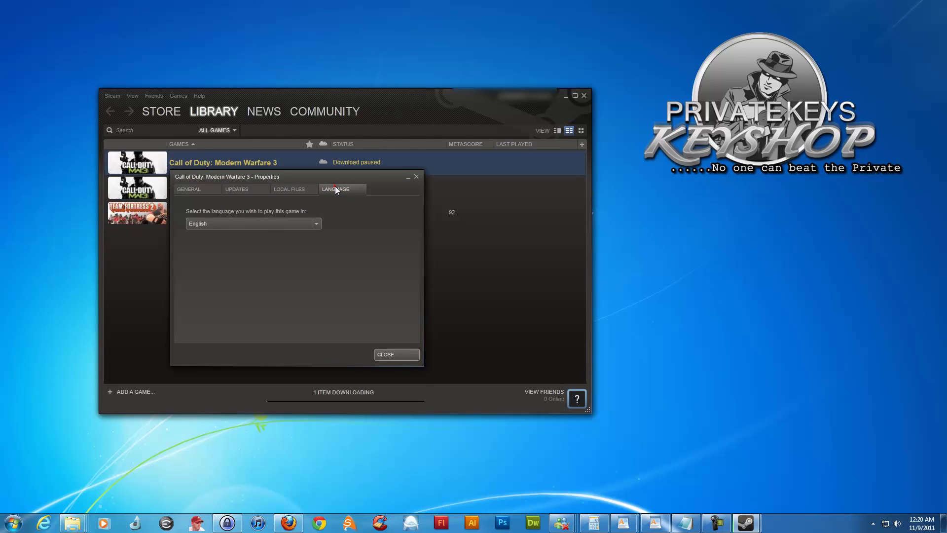
click(396, 354)
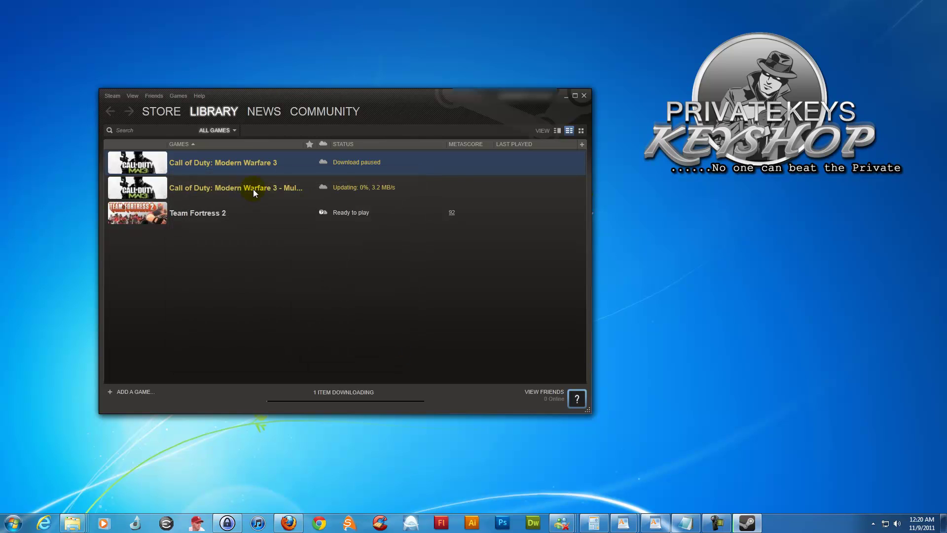
- Keep English as the language for Modern Warfare 3 - Multiplayer and close its Properties
right_click(253, 188)
click(283, 330)
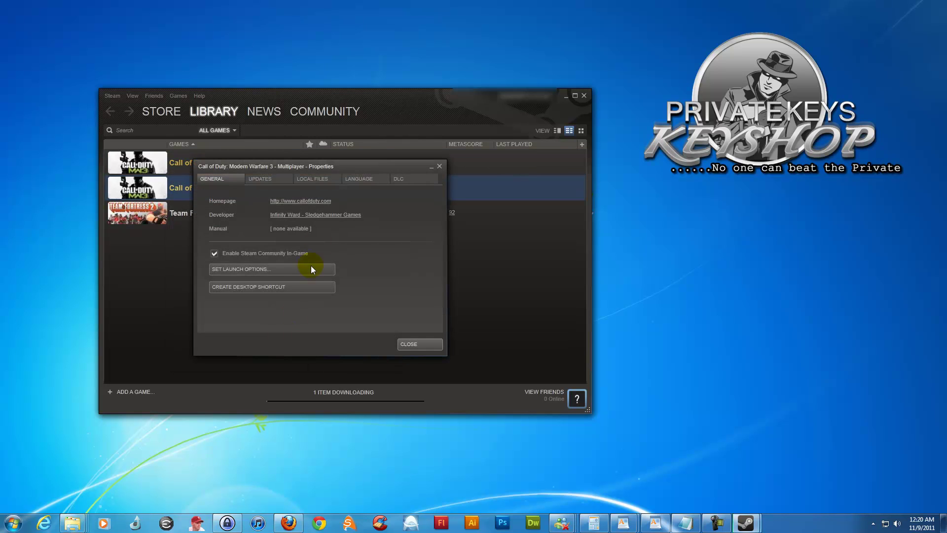
click(368, 180)
click(338, 215)
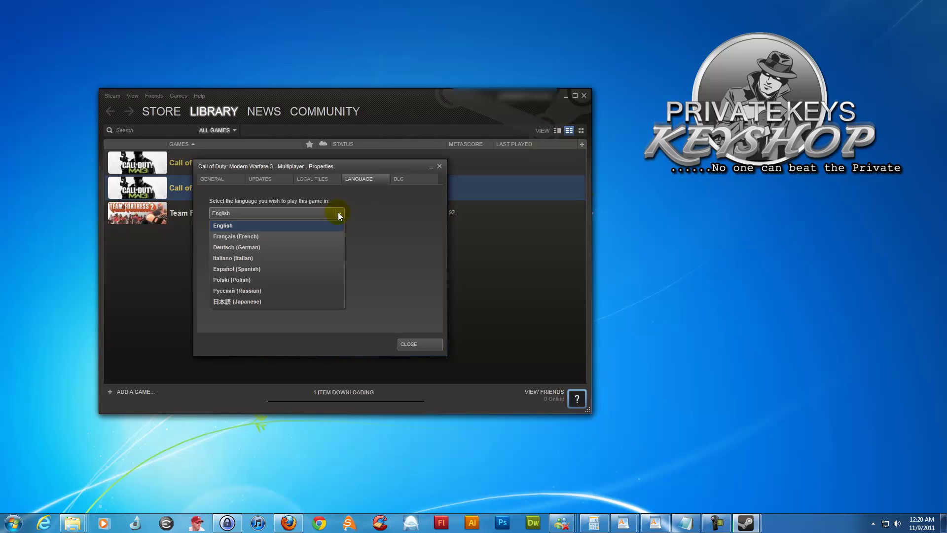
click(249, 226)
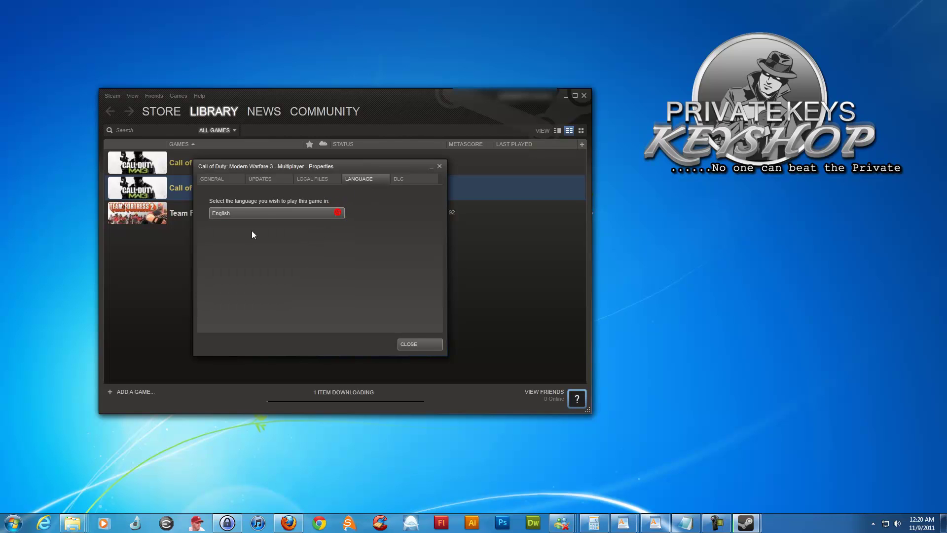
click(420, 344)
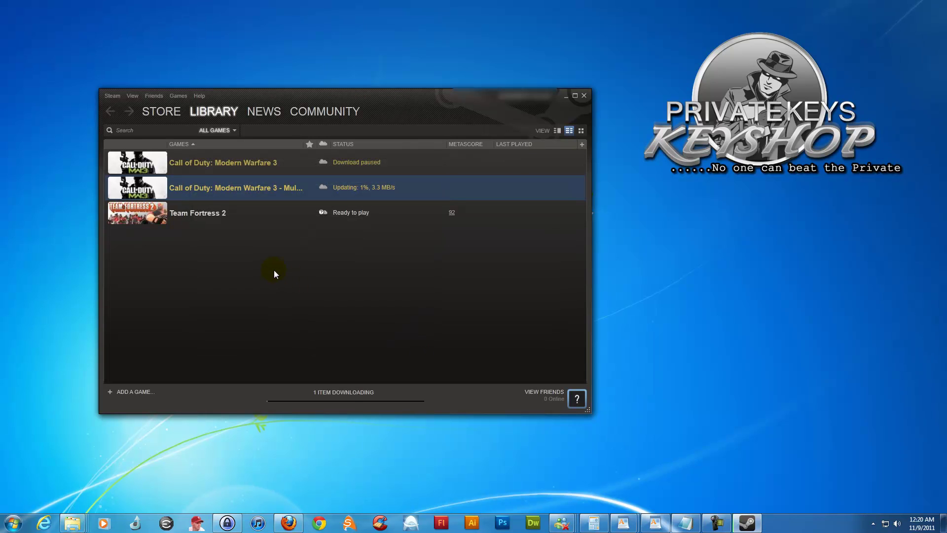
- Enable 'Launch game as soon as it's ready' for Modern Warfare 3, checking its update news
double_click(274, 162)
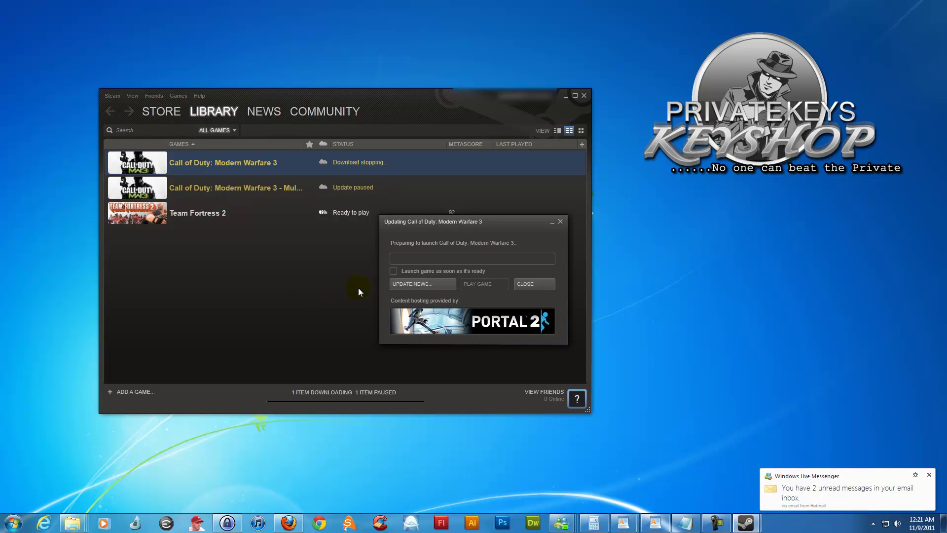
click(392, 271)
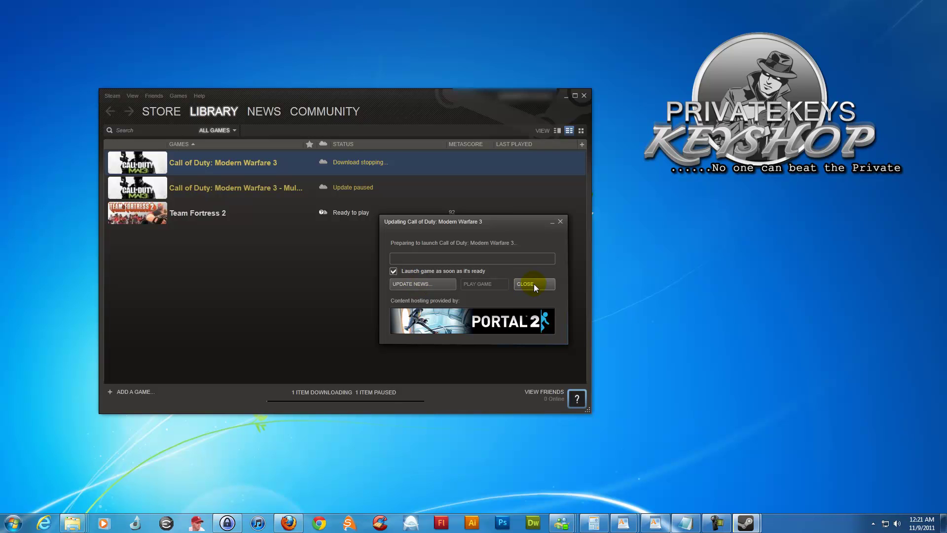
click(417, 283)
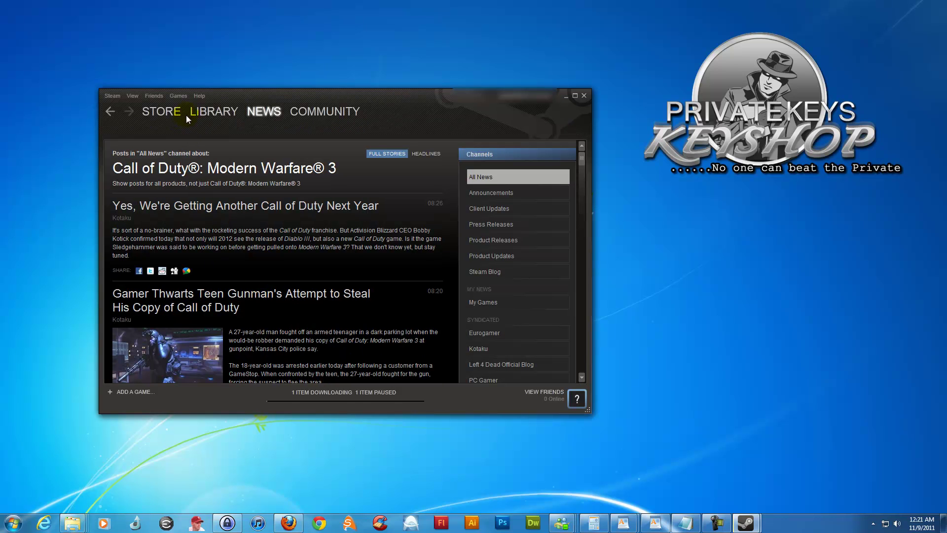
click(167, 115)
click(214, 111)
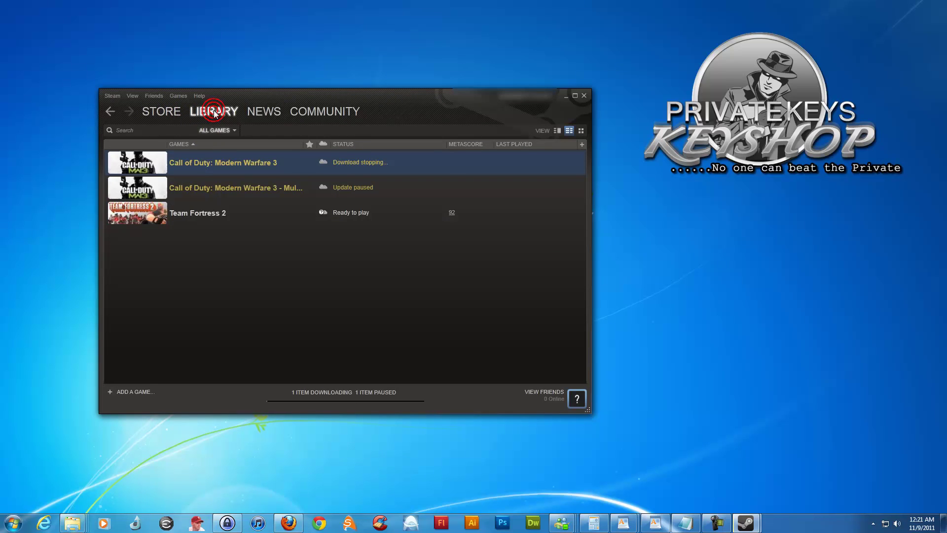
- Resume updating Call of Duty: Modern Warfare 3 from the library
double_click(253, 165)
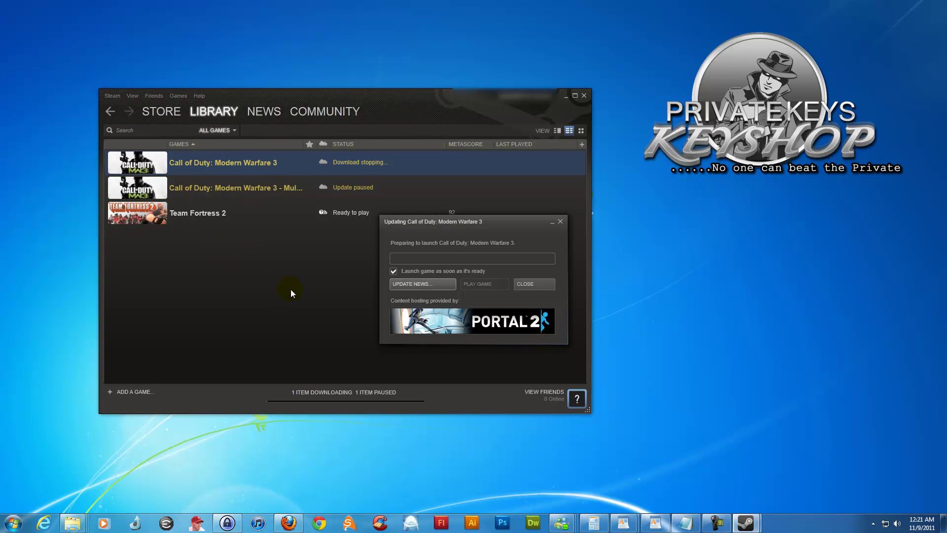
click(534, 284)
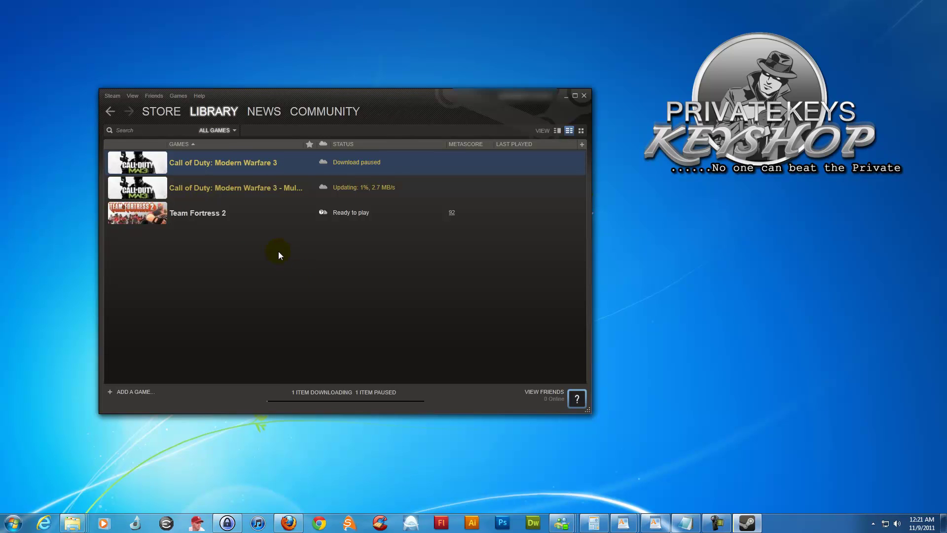
right_click(251, 163)
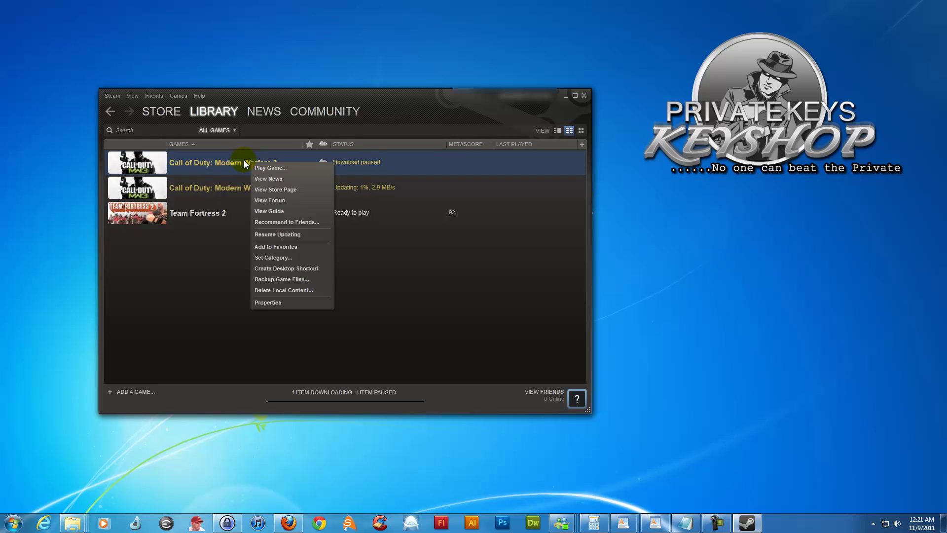
click(279, 235)
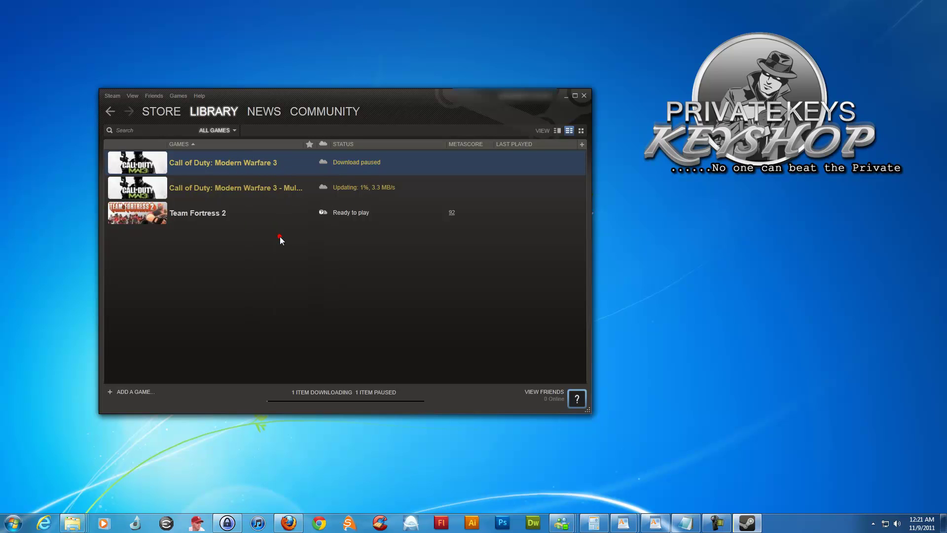